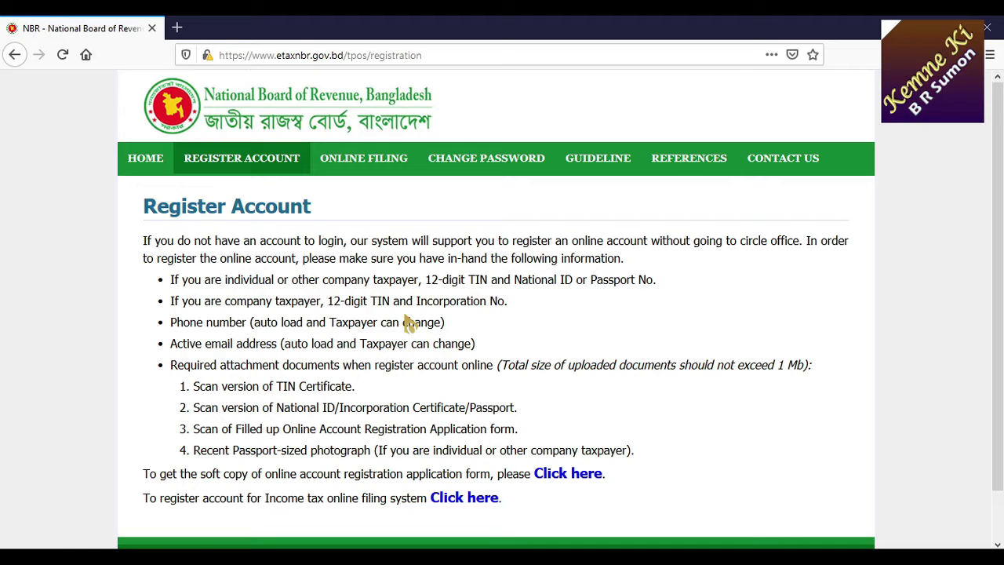
# Step: Search the web for "acrobat reader dc" in a new tab and open Adobe's official Acrobat Reader DC download page
pyautogui.click(177, 28)
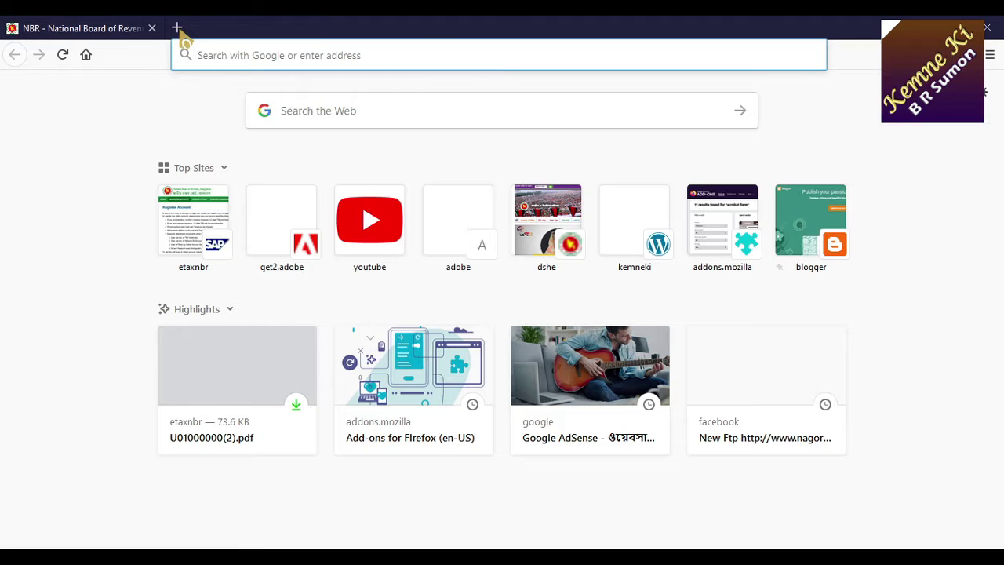
pyautogui.write('ado')
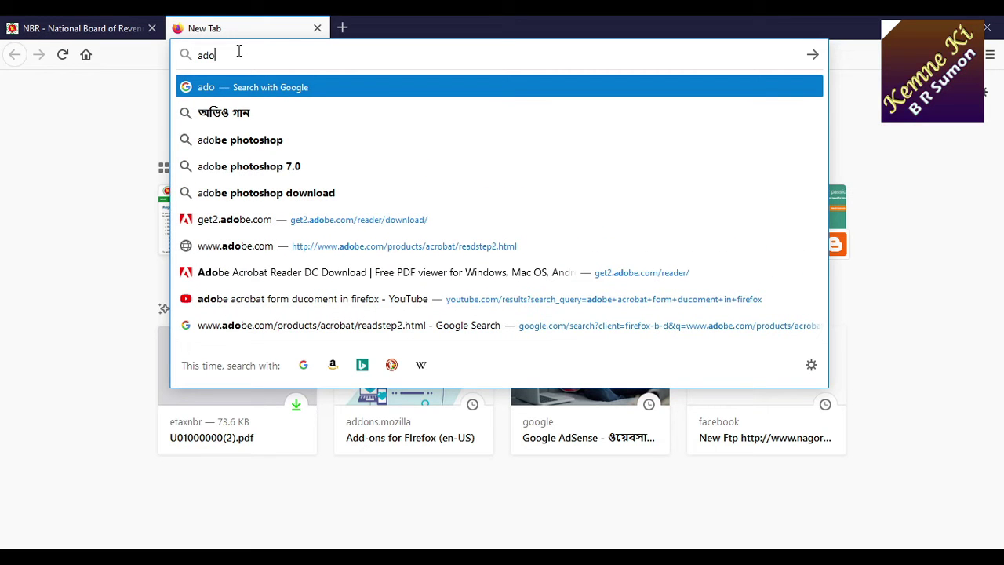
pyautogui.press('BackSpace')
pyautogui.press('BackSpace')
pyautogui.press('BackSpace')
pyautogui.write('acr')
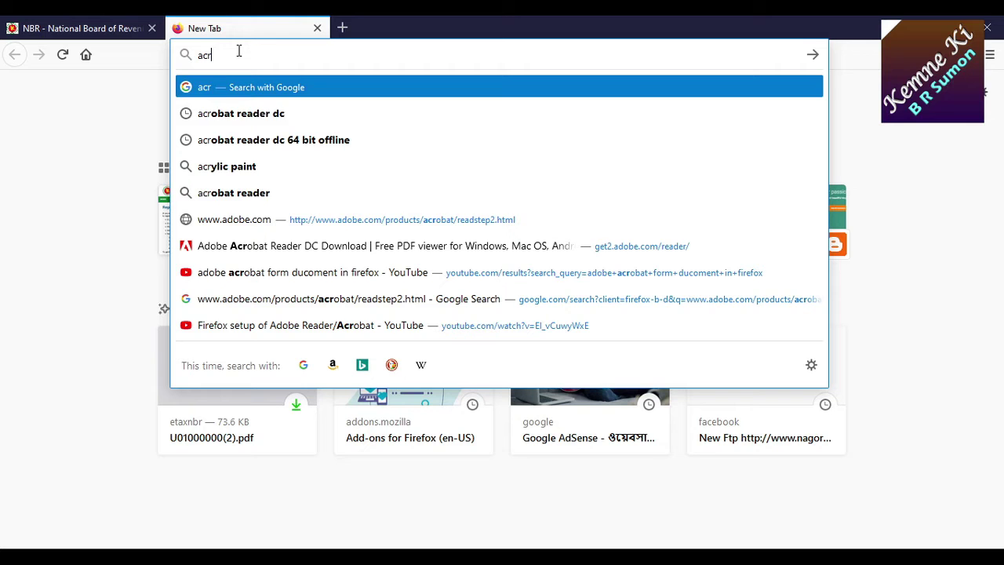
pyautogui.press('Down')
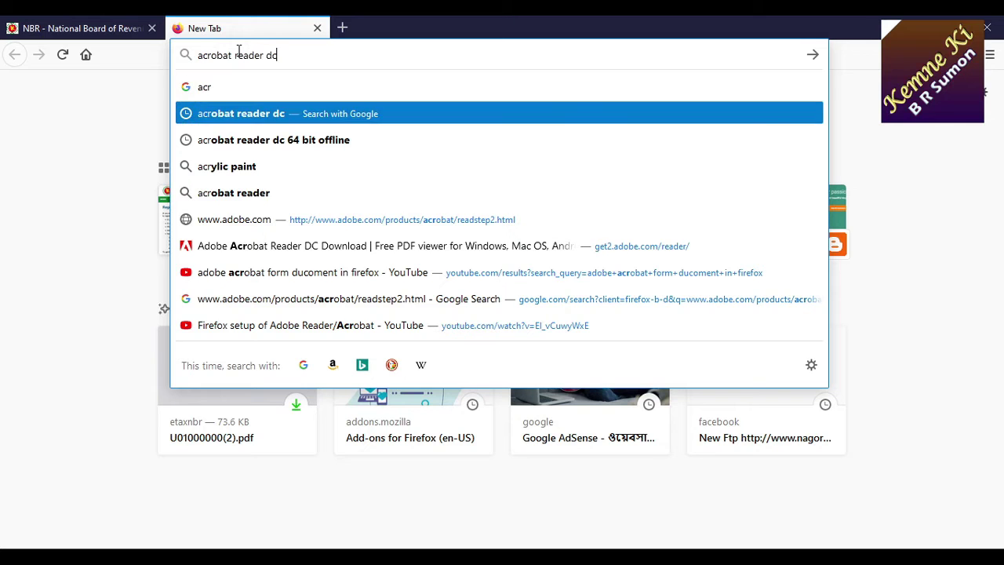
pyautogui.press('Return')
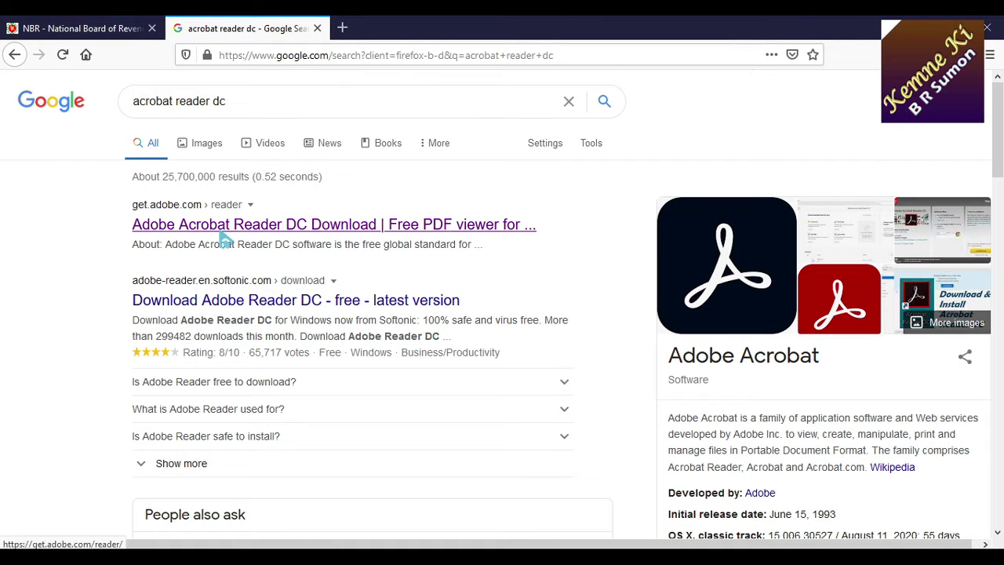
pyautogui.click(225, 241)
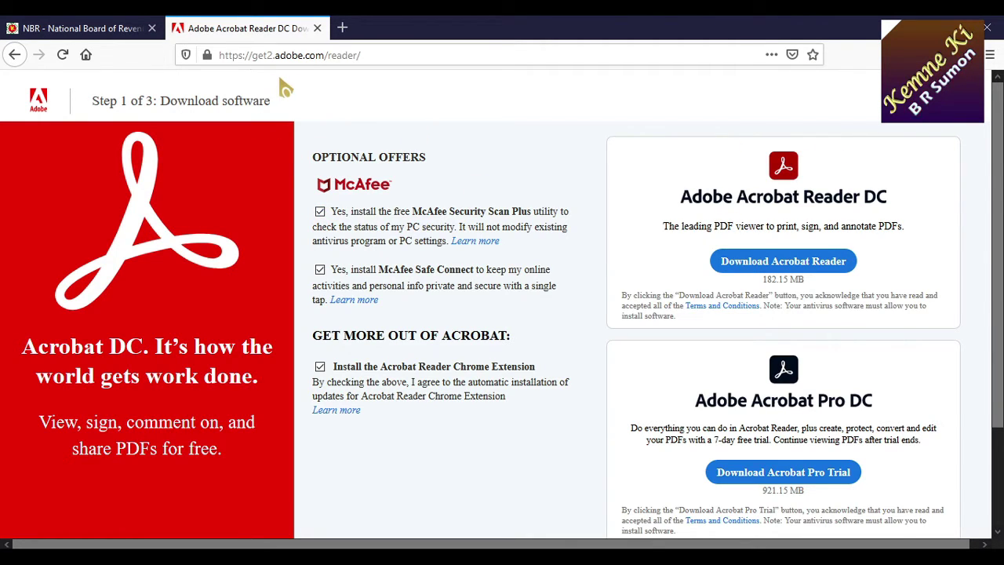
# Step: Deselect the McAfee Security Scan Plus, McAfee Safe Connect and Acrobat Reader Chrome Extension offers on the download page
pyautogui.click(321, 214)
pyautogui.click(322, 271)
pyautogui.click(320, 367)
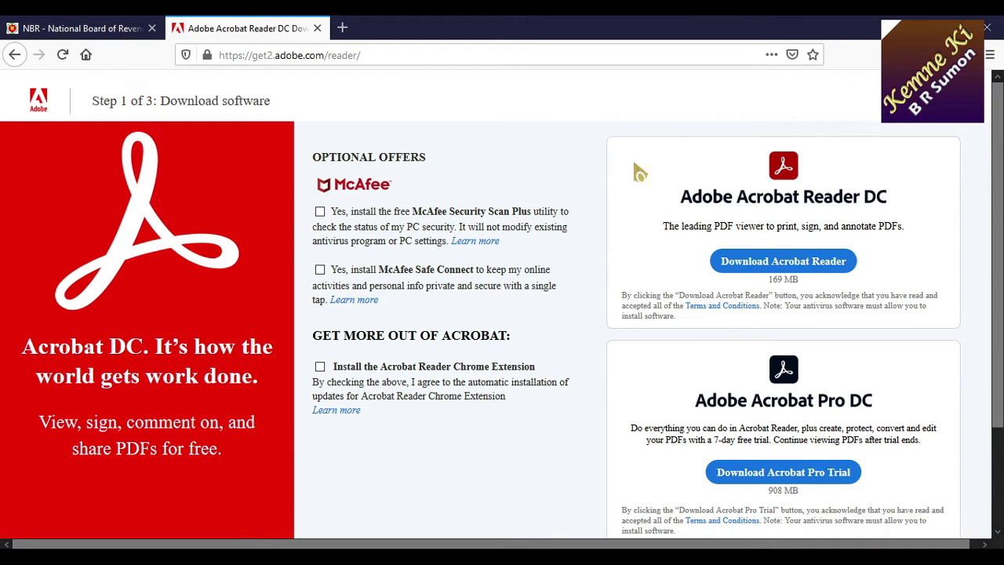
# Step: Open U01000000(1).pdf from the Downloads folder in Acrobat Reader DC and check the sign-up form's fields, including the TIN field
pyautogui.click(206, 555)
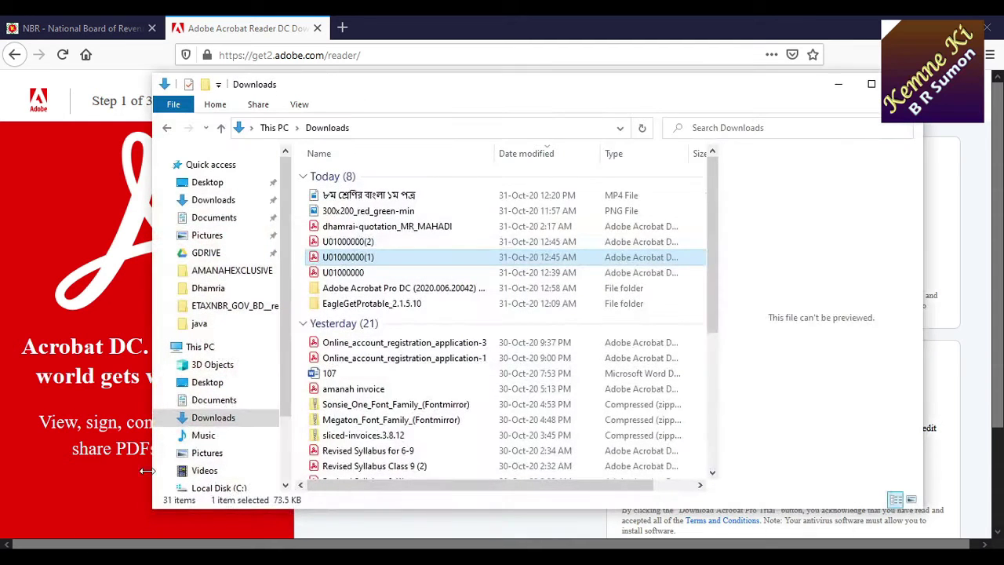
pyautogui.click(399, 258)
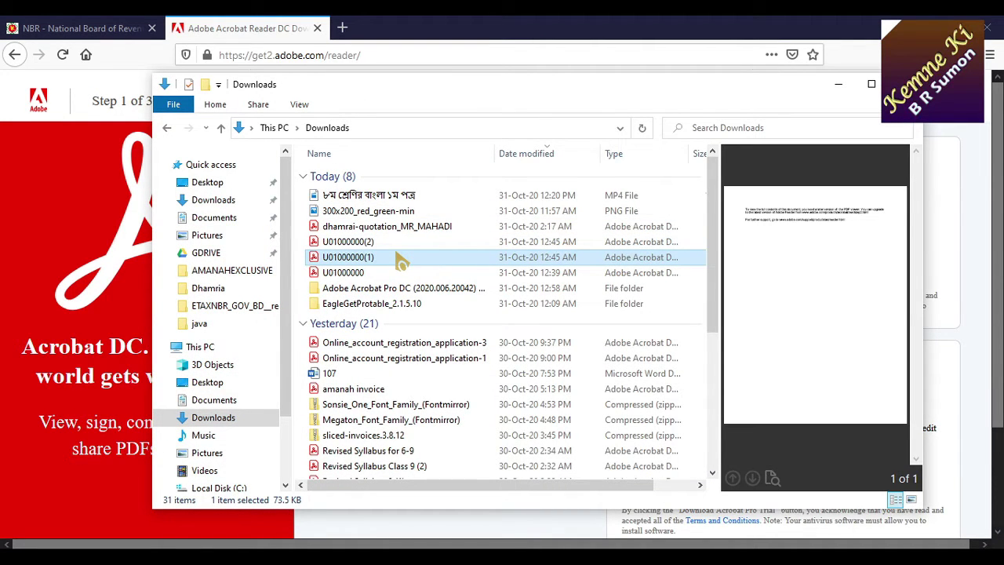
pyautogui.doubleClick(398, 259)
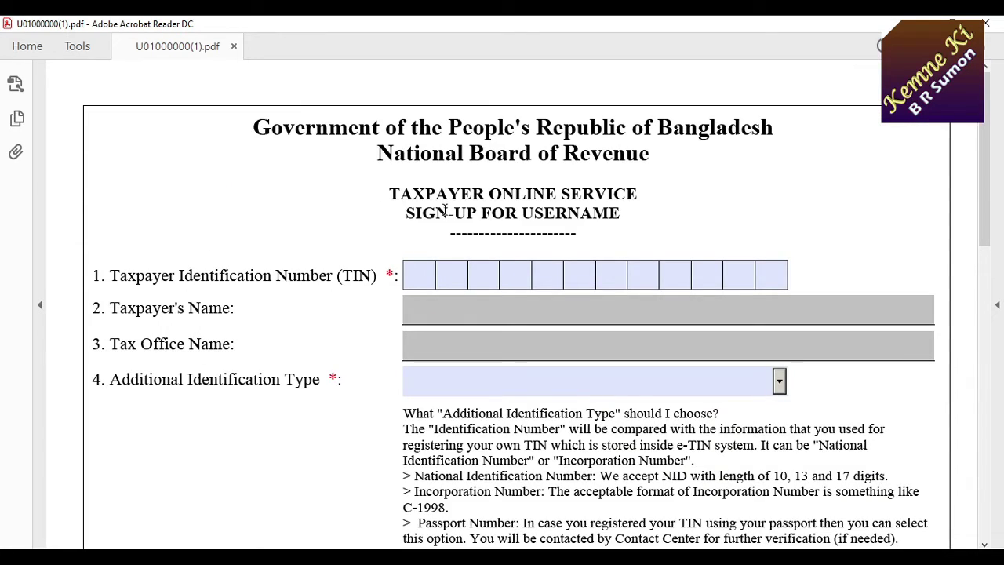
pyautogui.scroll(-10, 352, 291)
pyautogui.scroll(-5, 368, 316)
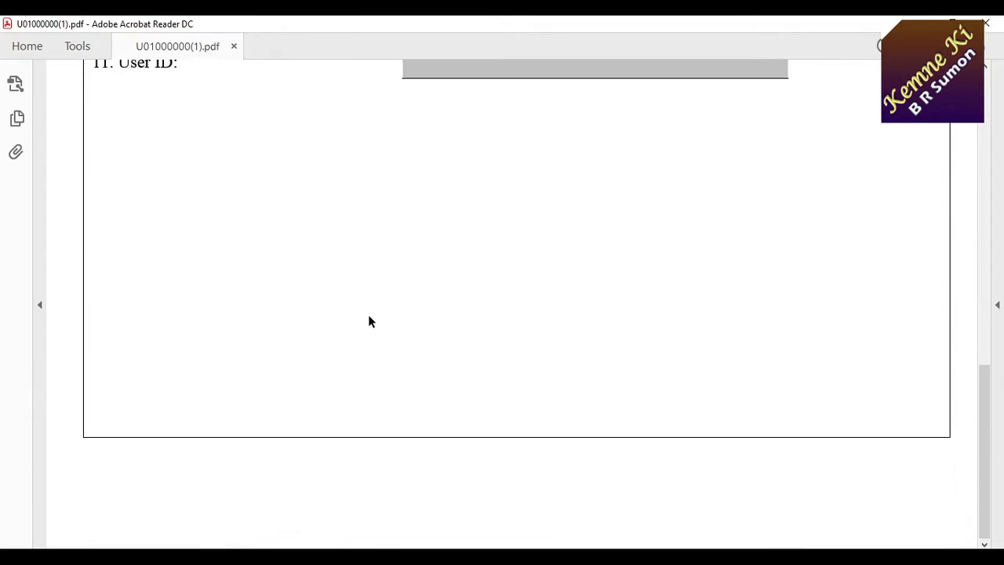
pyautogui.scroll(20, 382, 344)
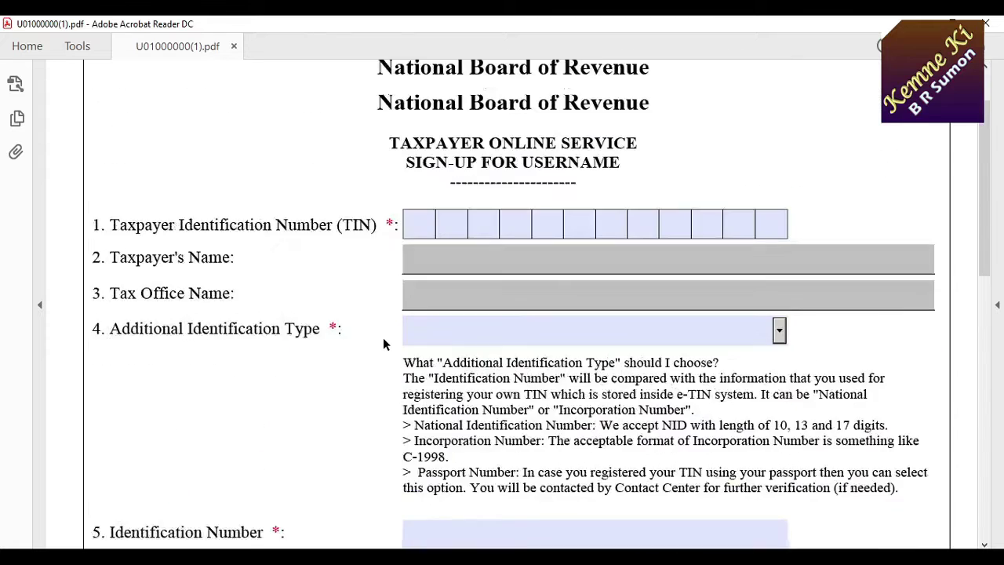
pyautogui.scroll(-2, 275, 238)
pyautogui.scroll(2, 278, 241)
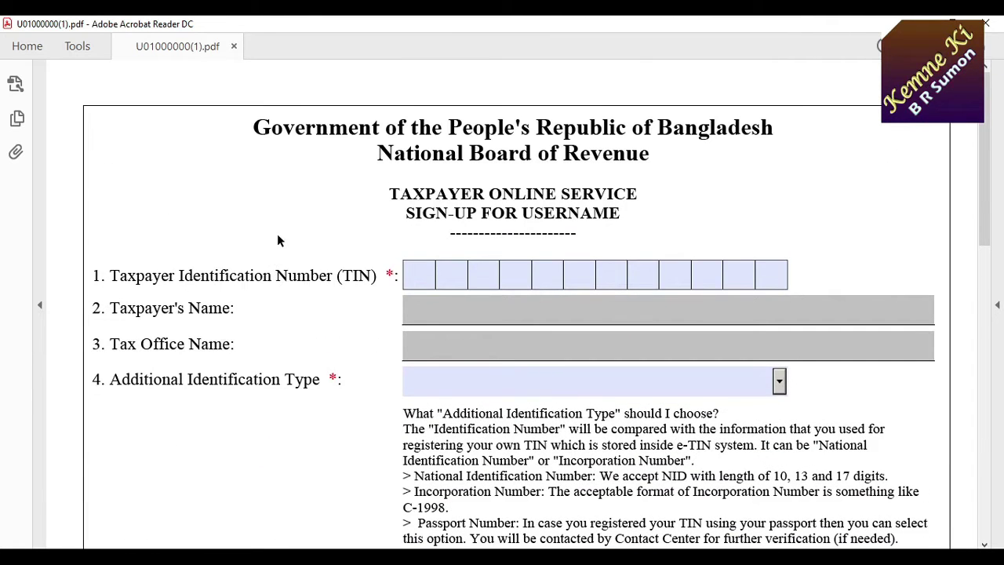
pyautogui.click(434, 275)
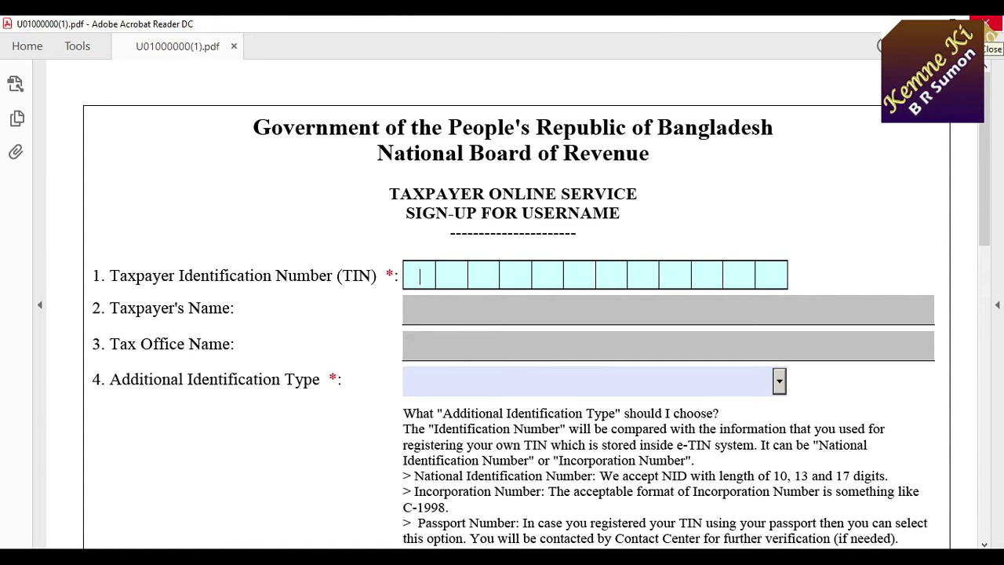
# Step: Close the PDF form and the Adobe download page to return to the Register Account page in Firefox
pyautogui.click(986, 23)
pyautogui.click(230, 25)
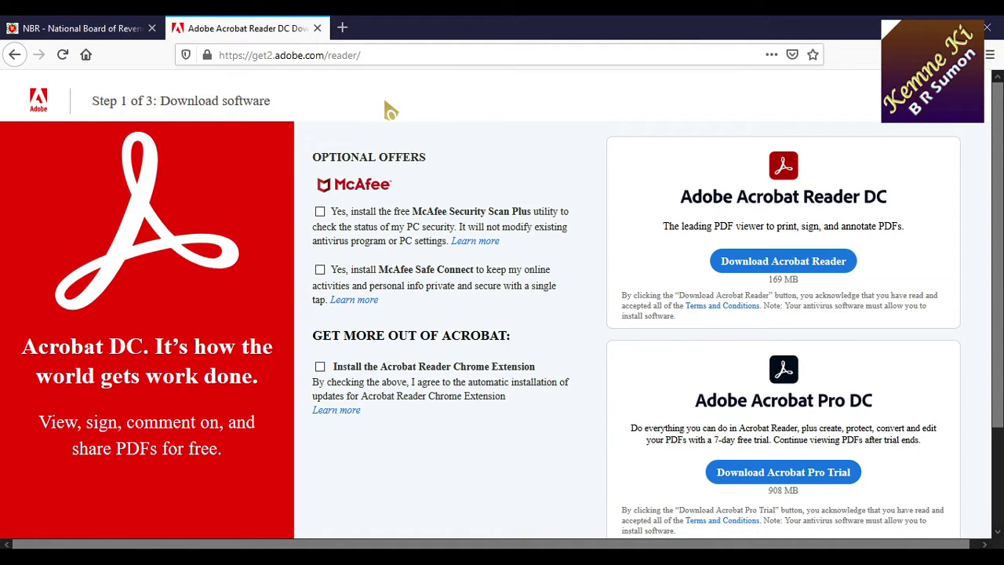
pyautogui.click(318, 28)
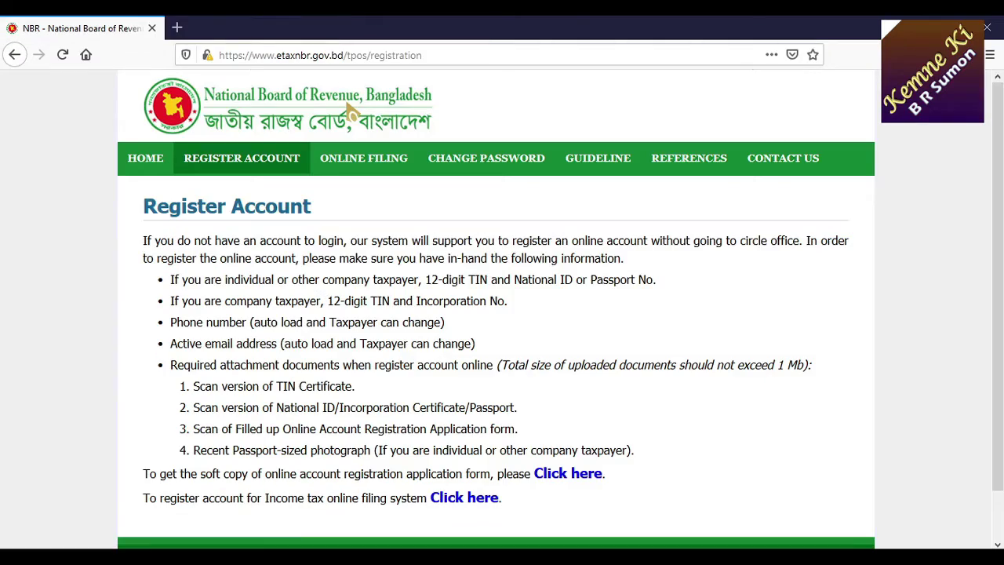
# Step: Open the browser's options and go to the Applications list of content types in the General settings
pyautogui.press('alt')
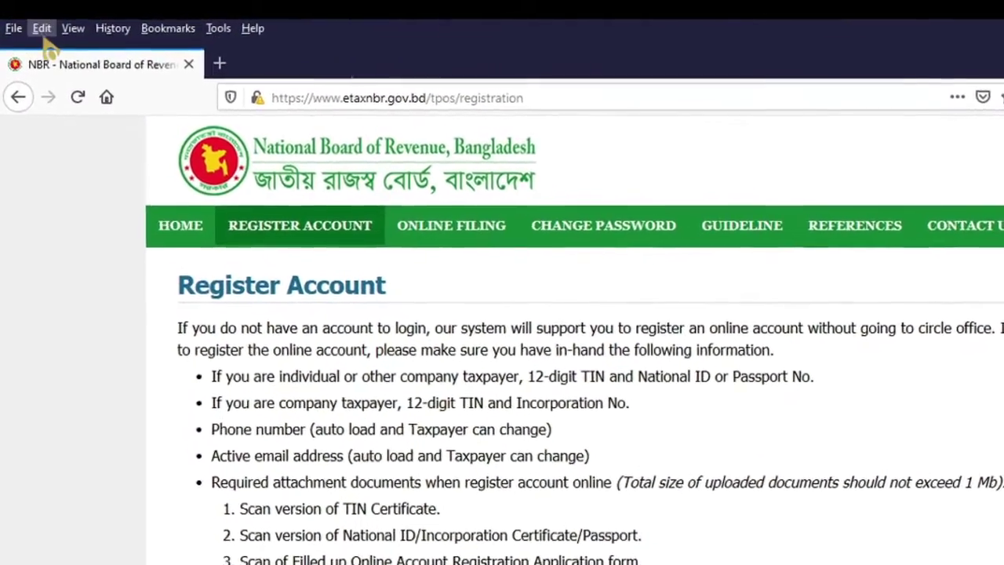
pyautogui.click(448, 182)
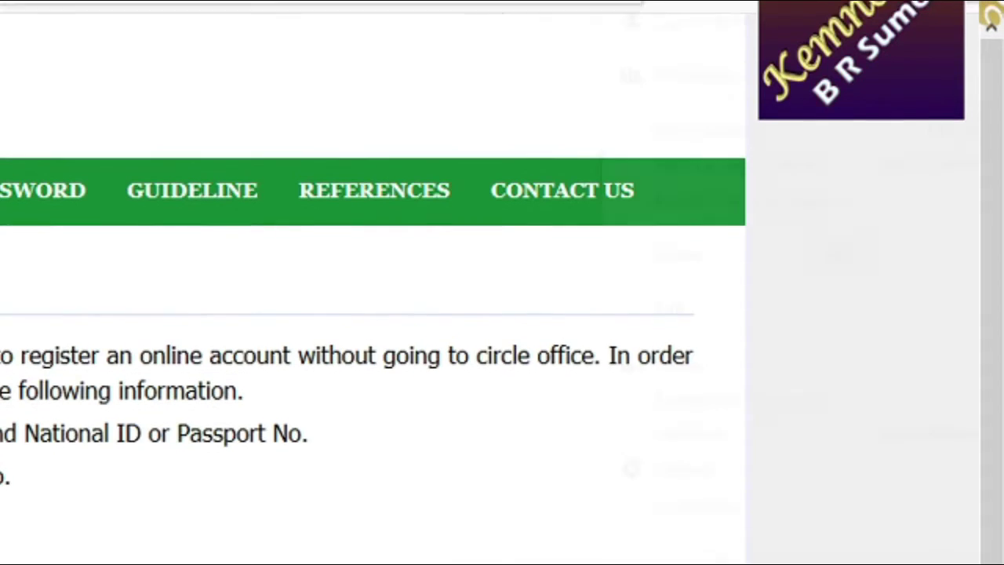
pyautogui.click(990, 17)
pyautogui.click(716, 437)
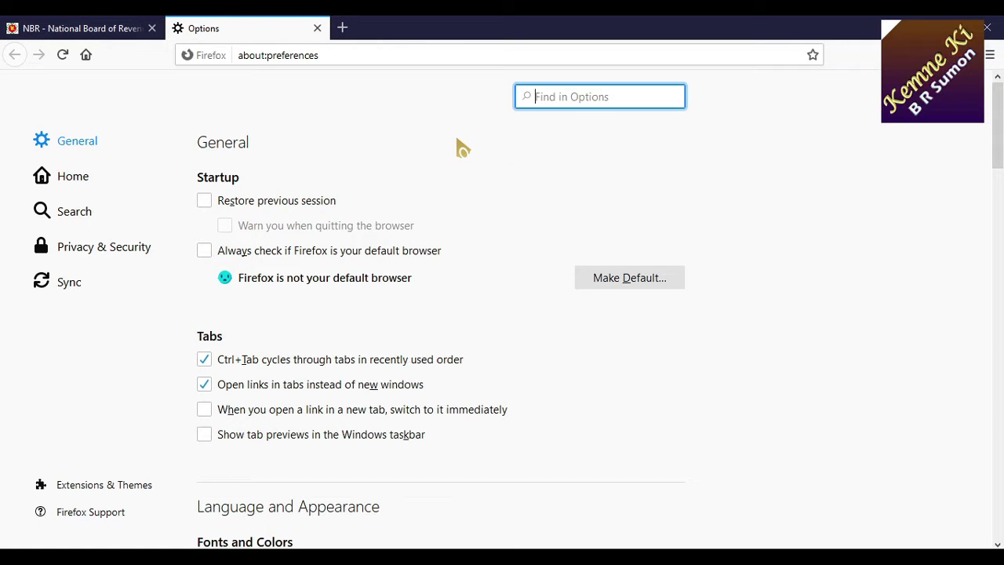
pyautogui.press('alt')
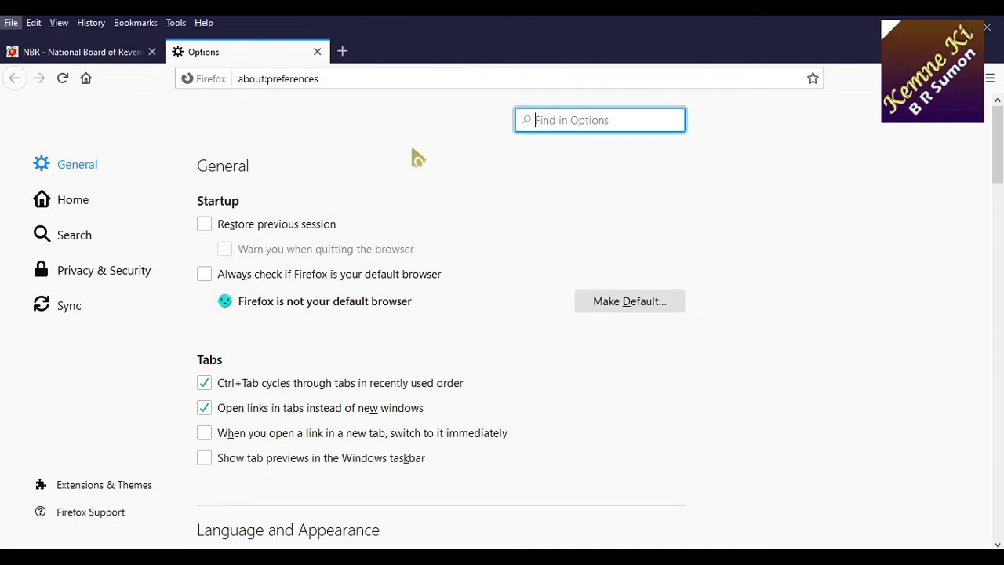
pyautogui.scroll(-10, 487, 175)
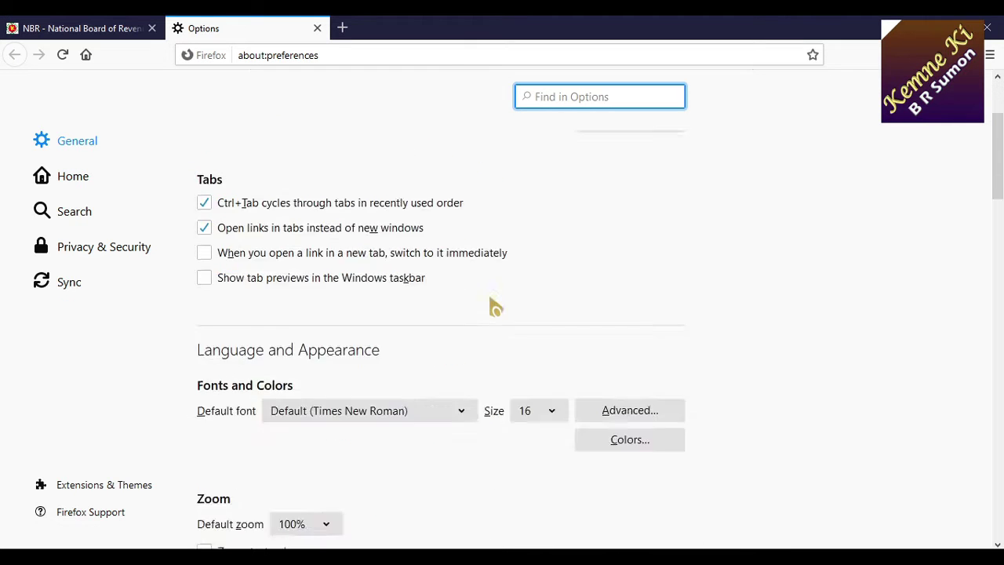
pyautogui.scroll(-5, 487, 302)
pyautogui.scroll(3, 442, 314)
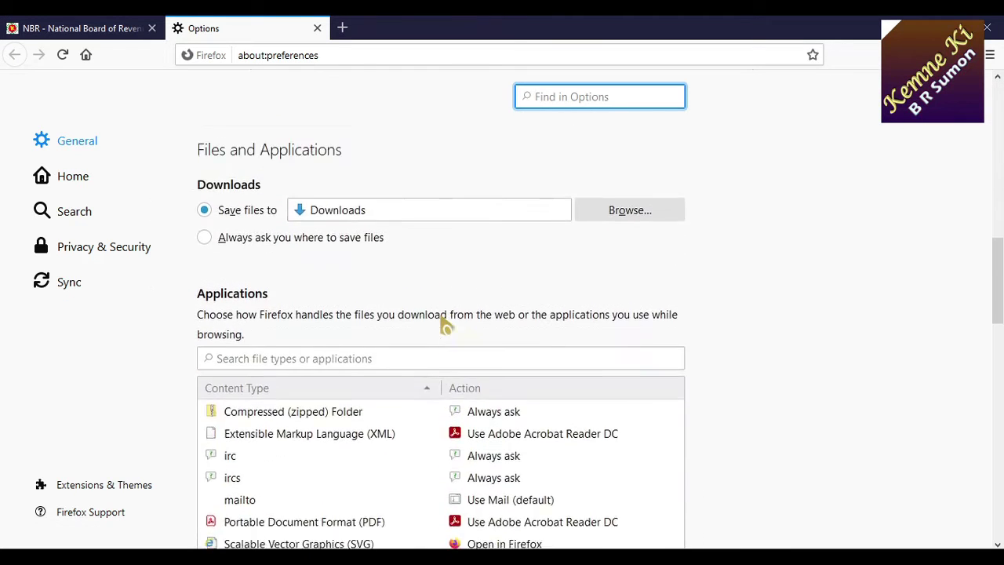
pyautogui.scroll(-3, 442, 325)
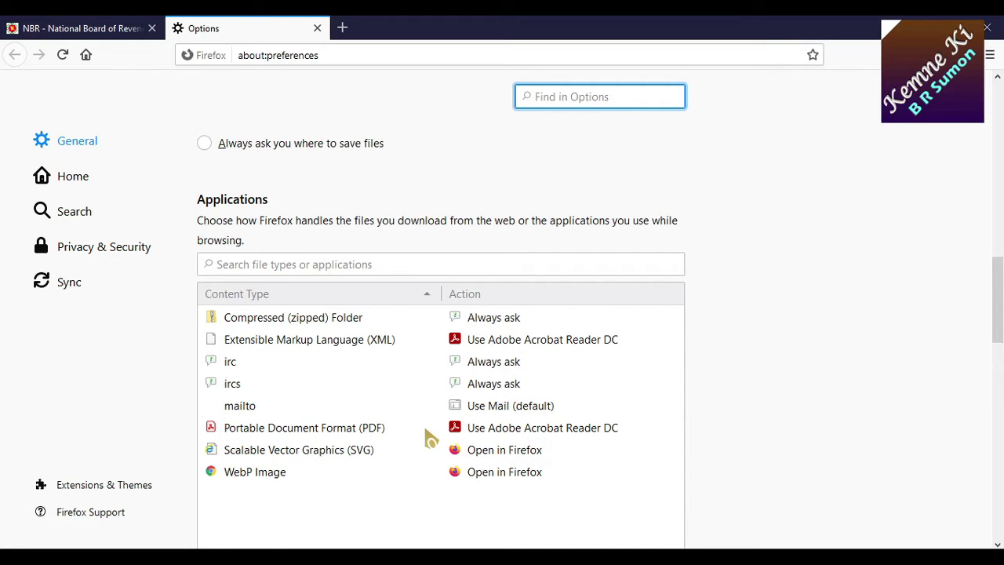
# Step: Examine the available actions for the Extensible Markup Language (XML) content type, keeping Use Adobe Acrobat Reader DC
pyautogui.click(630, 349)
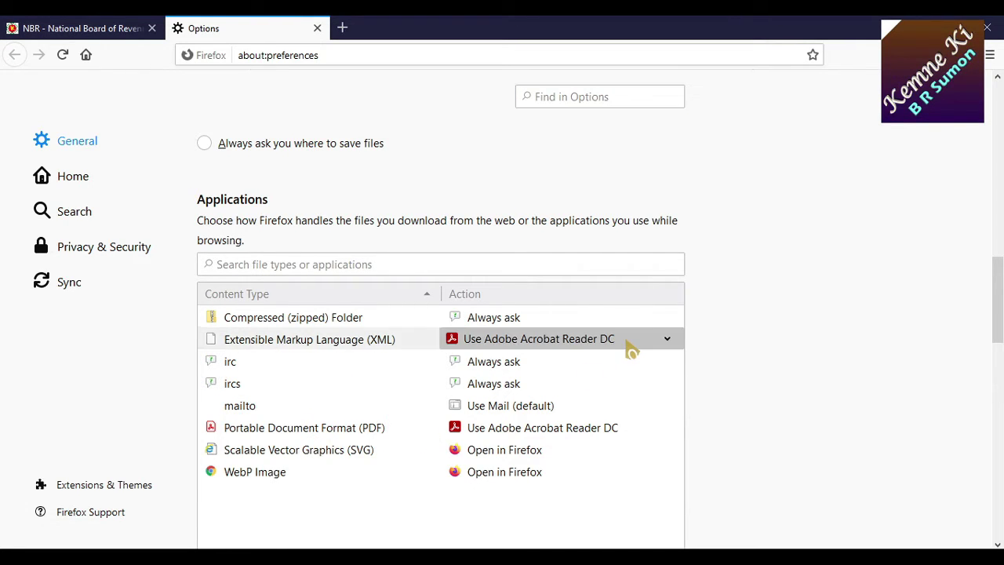
pyautogui.click(669, 347)
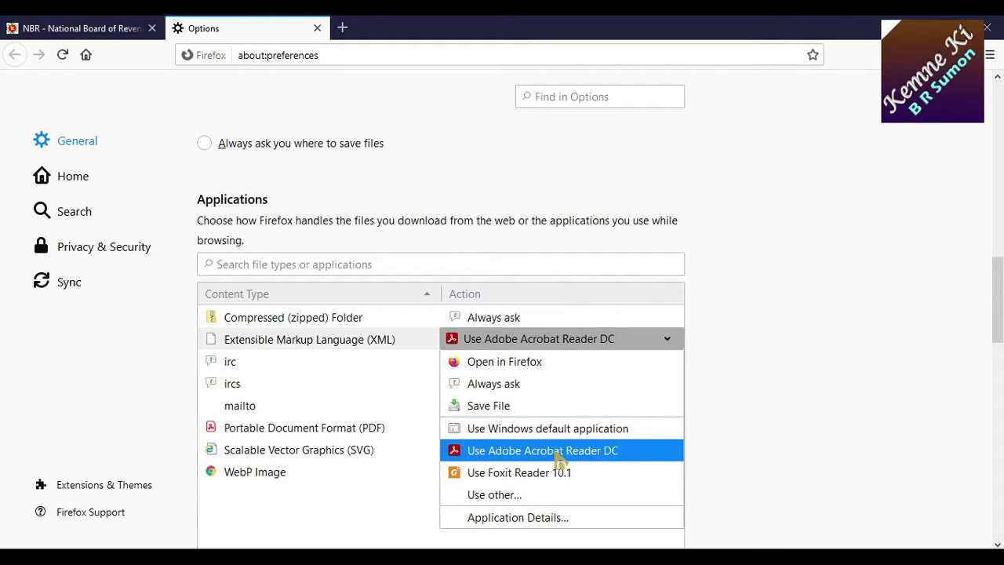
pyautogui.click(632, 344)
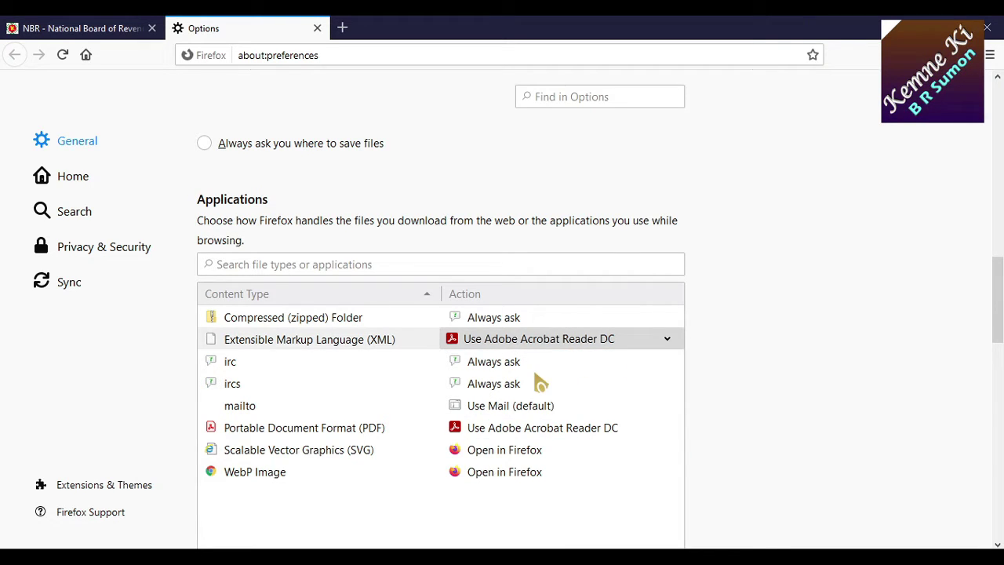
pyautogui.click(654, 364)
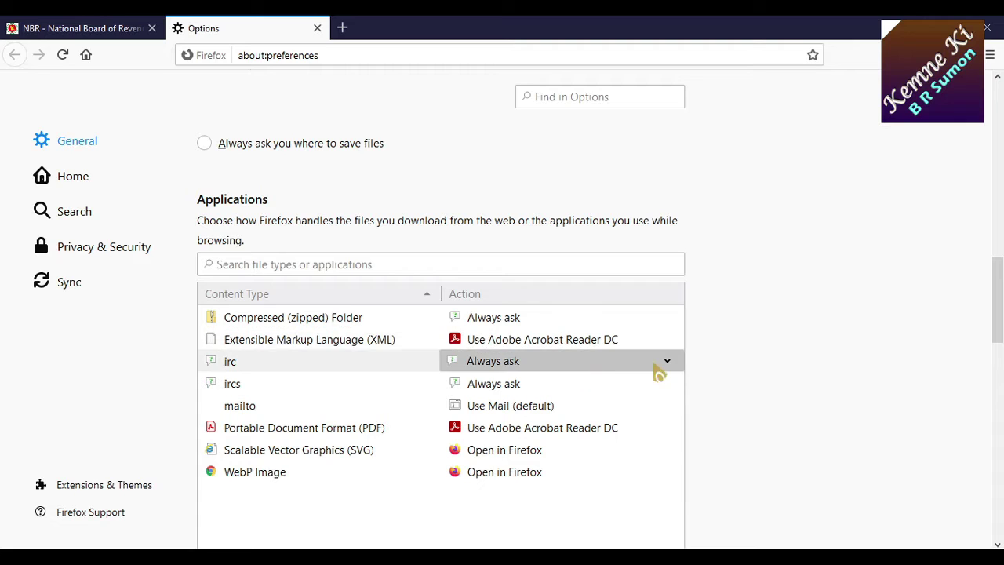
# Step: Look through the other helper applications offered for XML content and cancel without choosing one
pyautogui.click(628, 345)
pyautogui.click(653, 352)
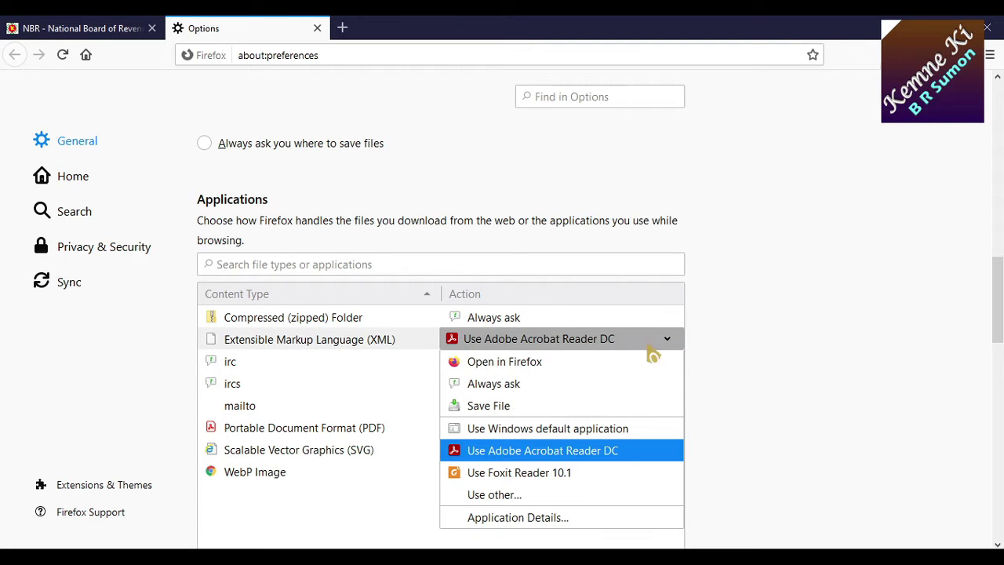
pyautogui.click(516, 498)
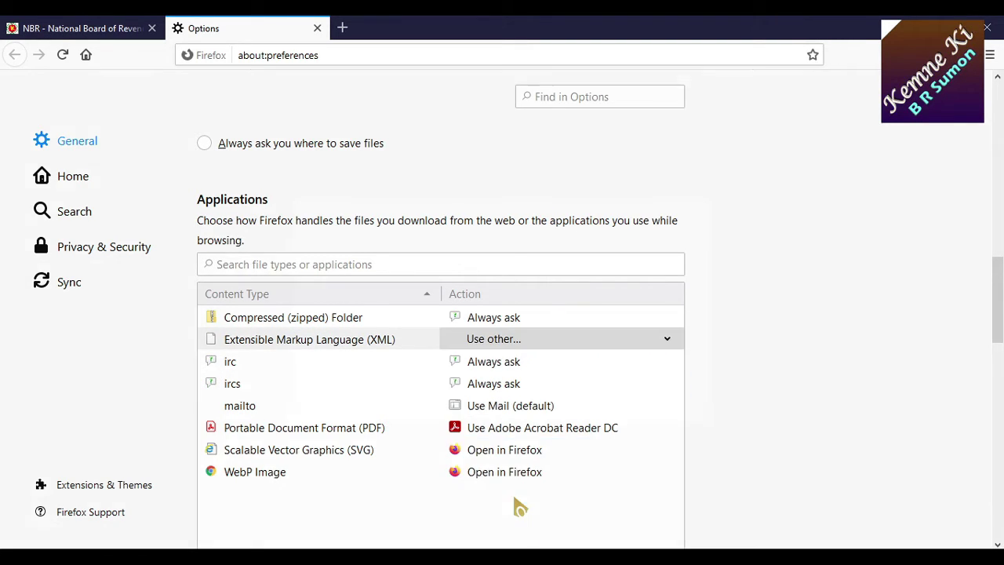
pyautogui.scroll(-3, 426, 322)
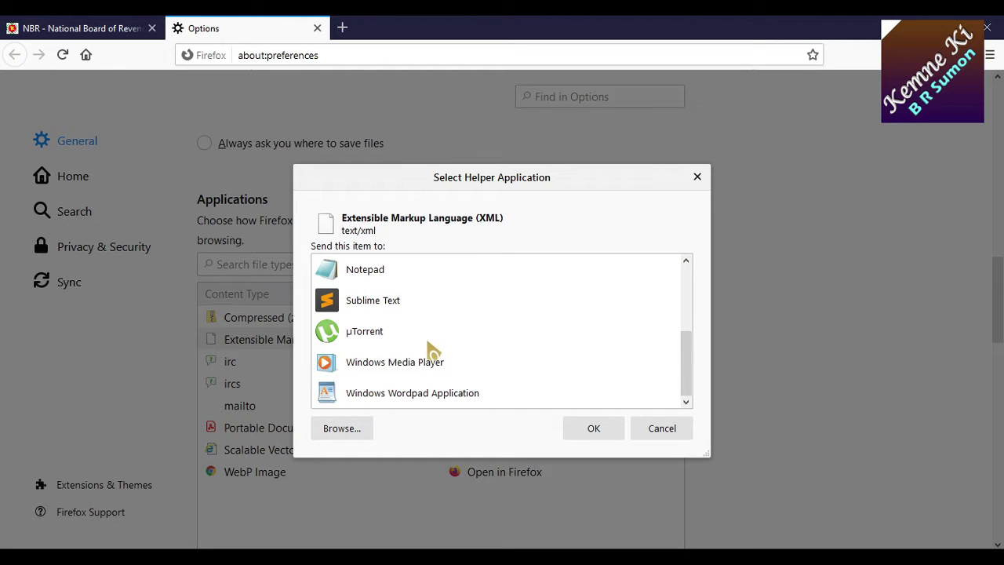
pyautogui.scroll(3, 434, 357)
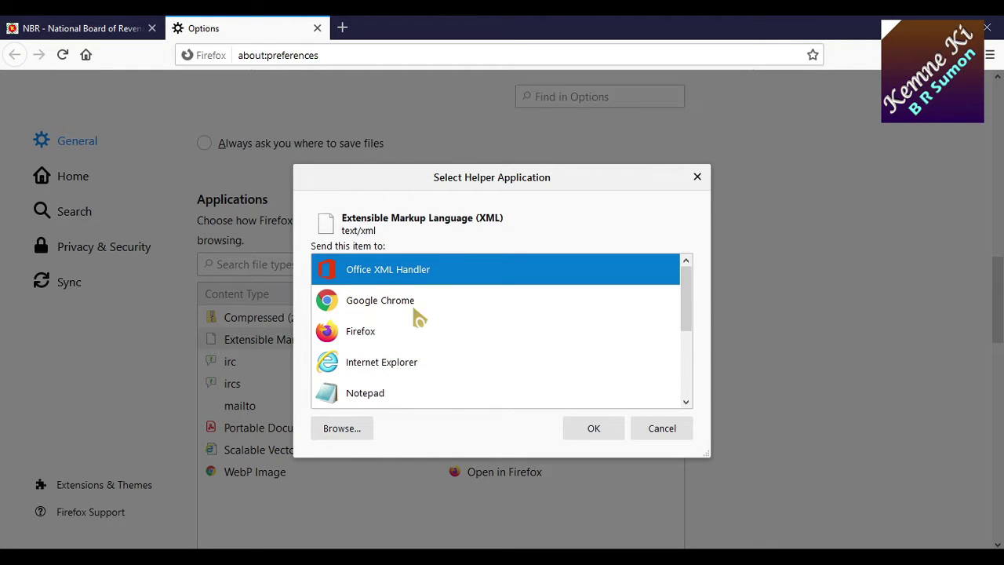
pyautogui.scroll(-3, 419, 329)
pyautogui.scroll(2, 437, 344)
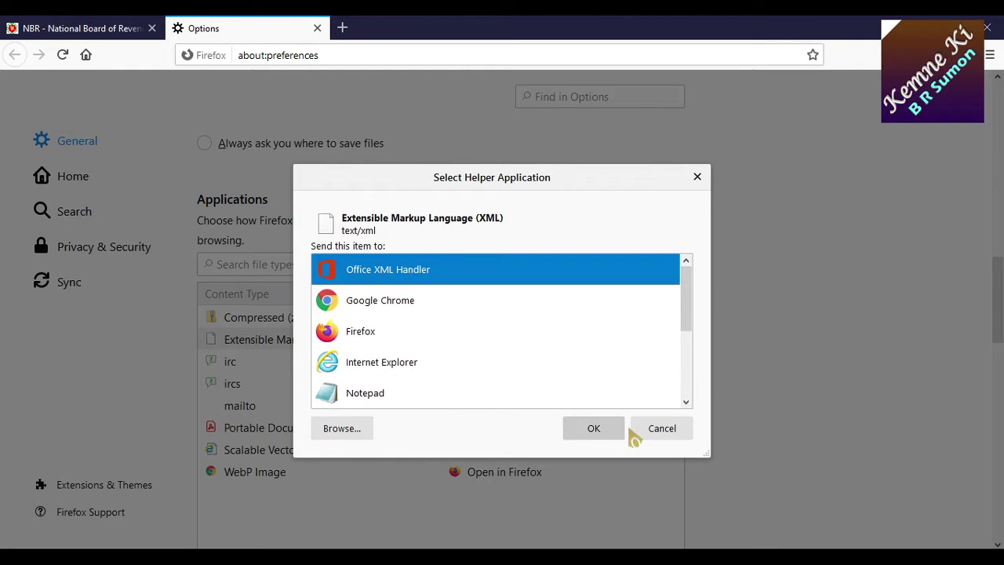
pyautogui.click(667, 431)
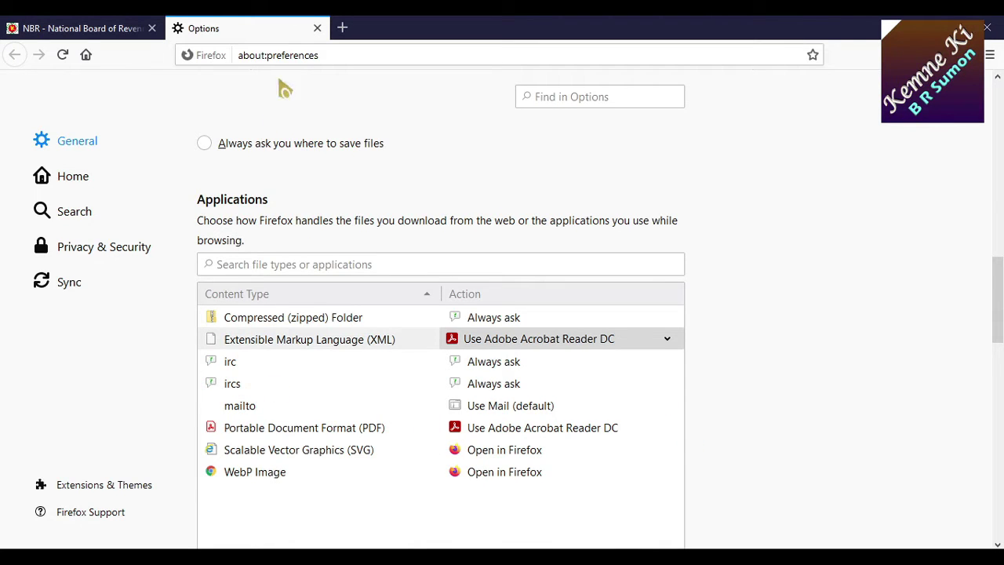
# Step: Return to the Register Account page and open account registration for the income tax online filing system
pyautogui.click(79, 31)
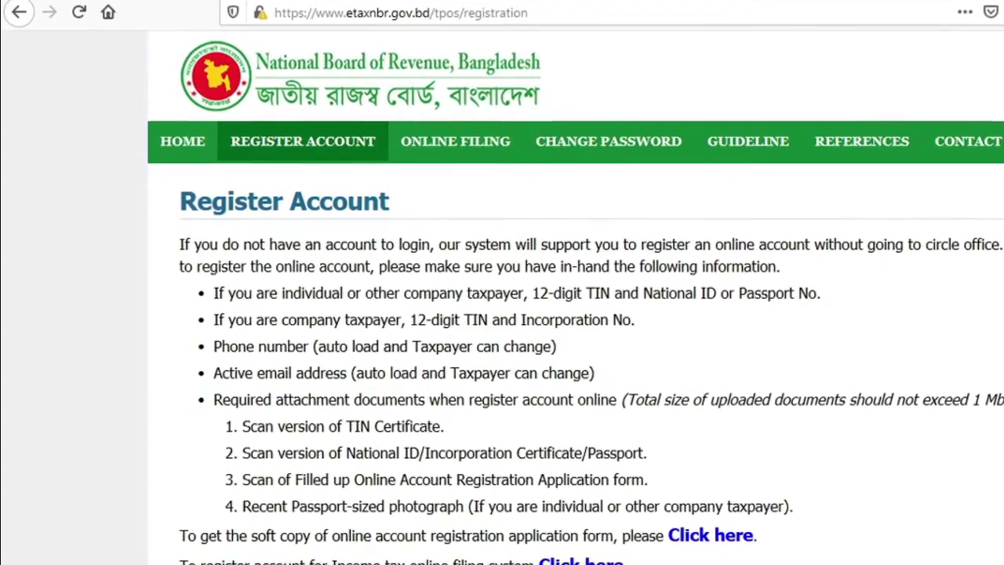
pyautogui.click(593, 561)
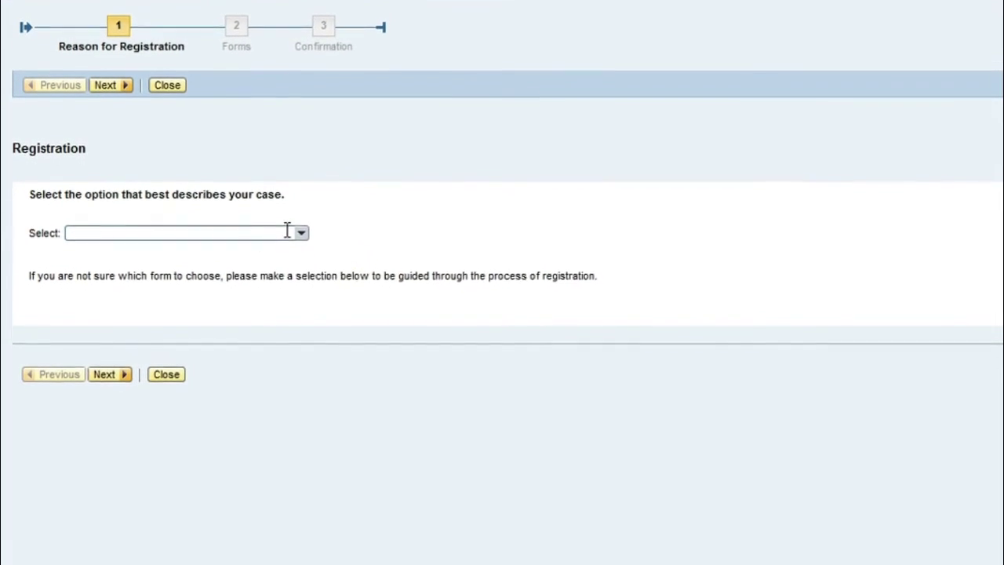
# Step: Choose Taxpayer Online Service: Request UserID as the reason for registration and continue to the Forms stage
pyautogui.click(299, 241)
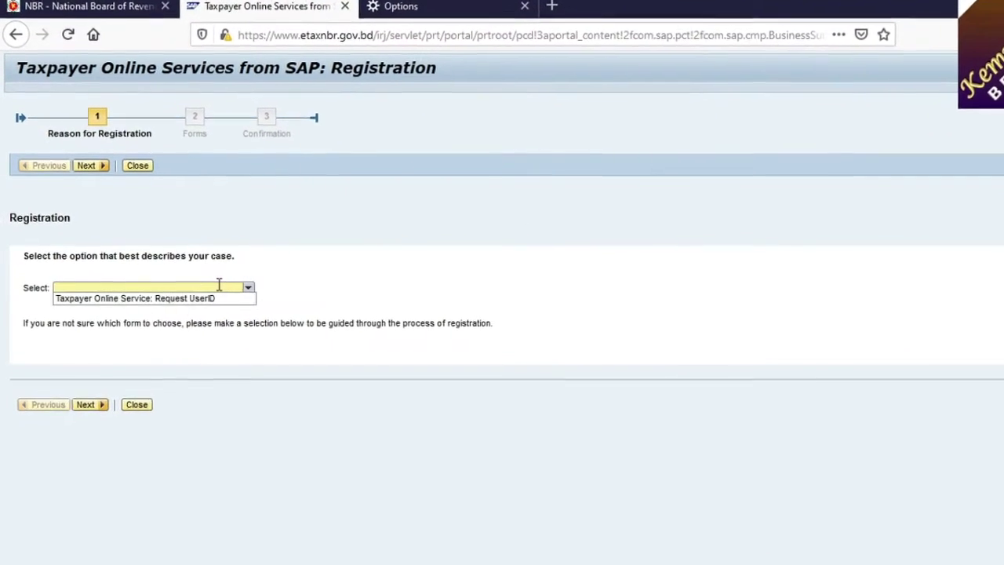
pyautogui.press('Down')
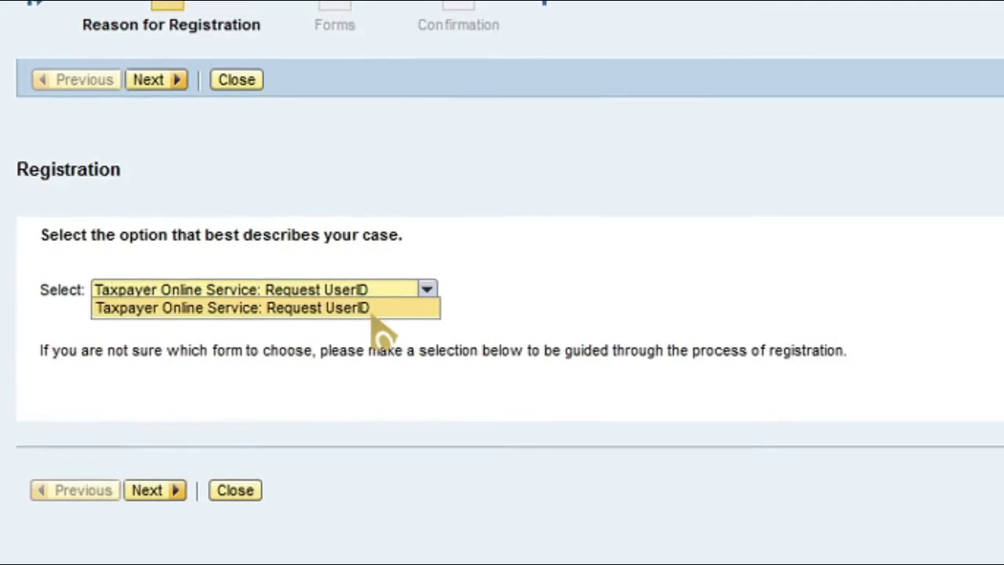
pyautogui.click(373, 312)
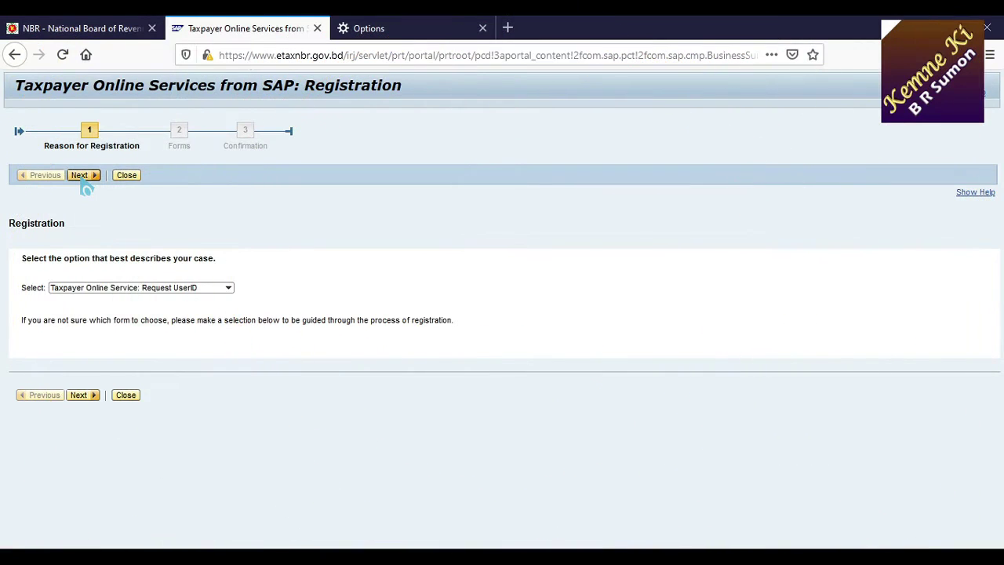
pyautogui.click(82, 176)
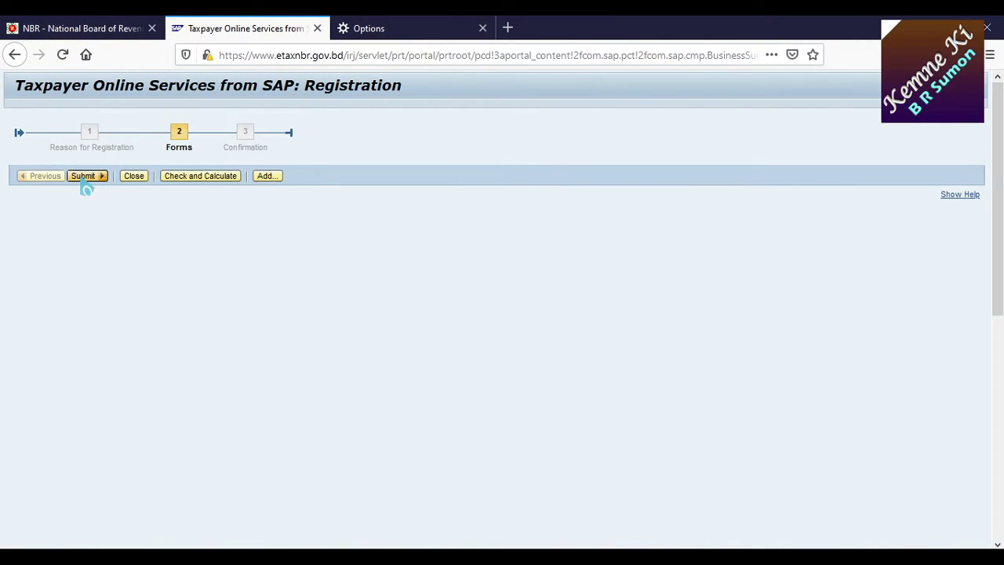
# Step: Read the PDF viewer notice displayed in place of the registration form
pyautogui.moveTo(206, 321); pyautogui.dragTo(625, 340)
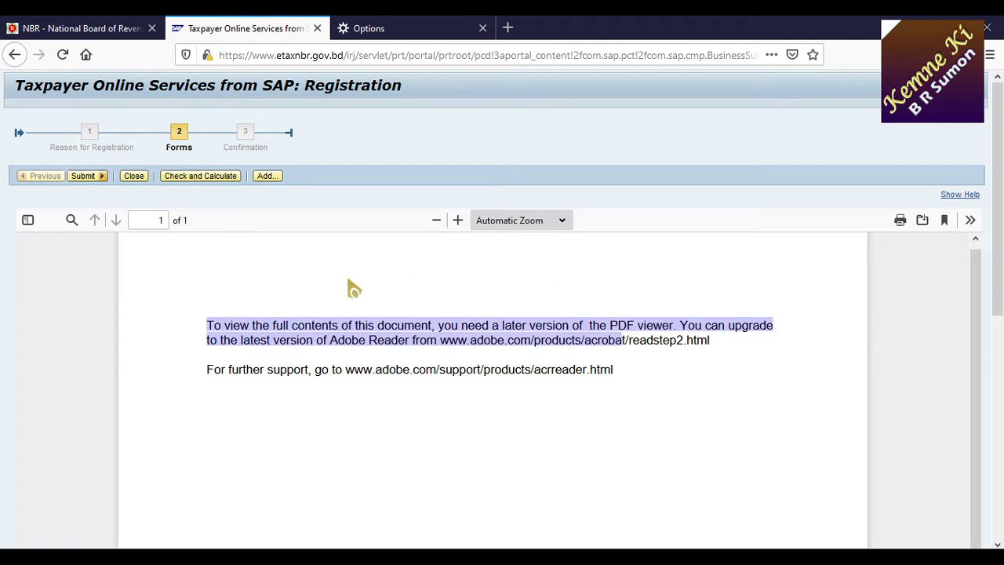
pyautogui.moveTo(353, 287); pyautogui.dragTo(426, 373)
pyautogui.click(436, 291)
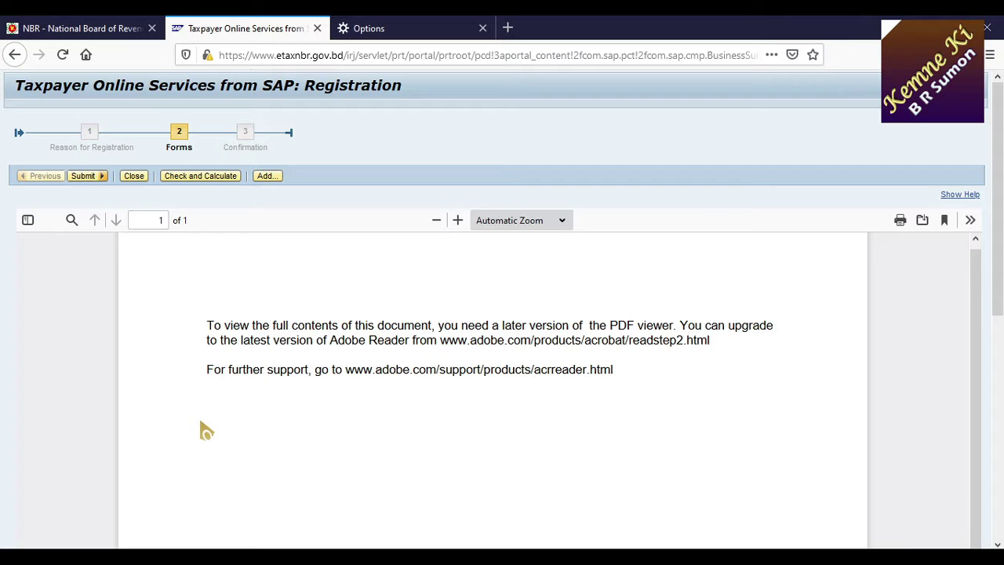
# Step: Launch Internet Explorer from the recent programs in Windows search
pyautogui.press('super')
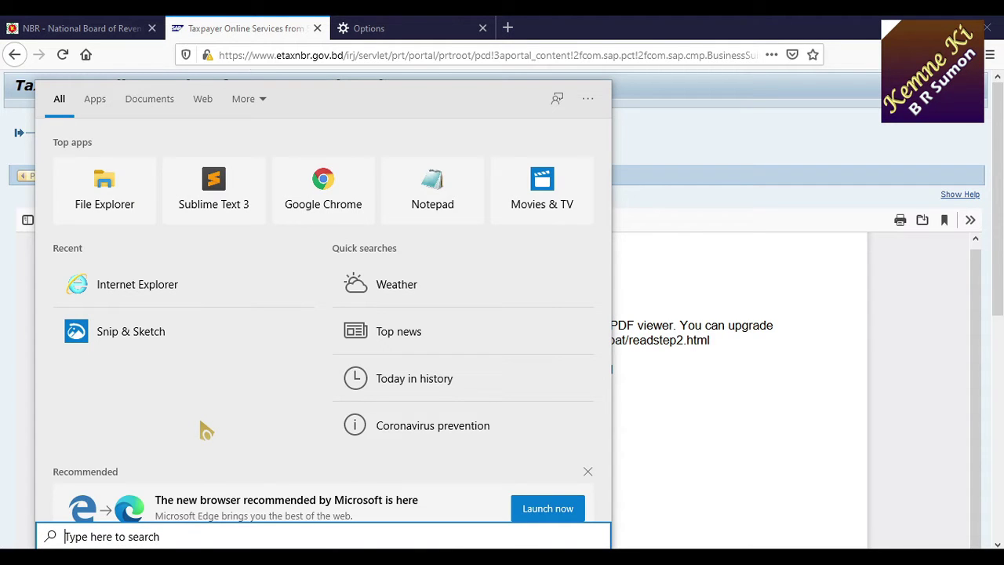
pyautogui.click(217, 298)
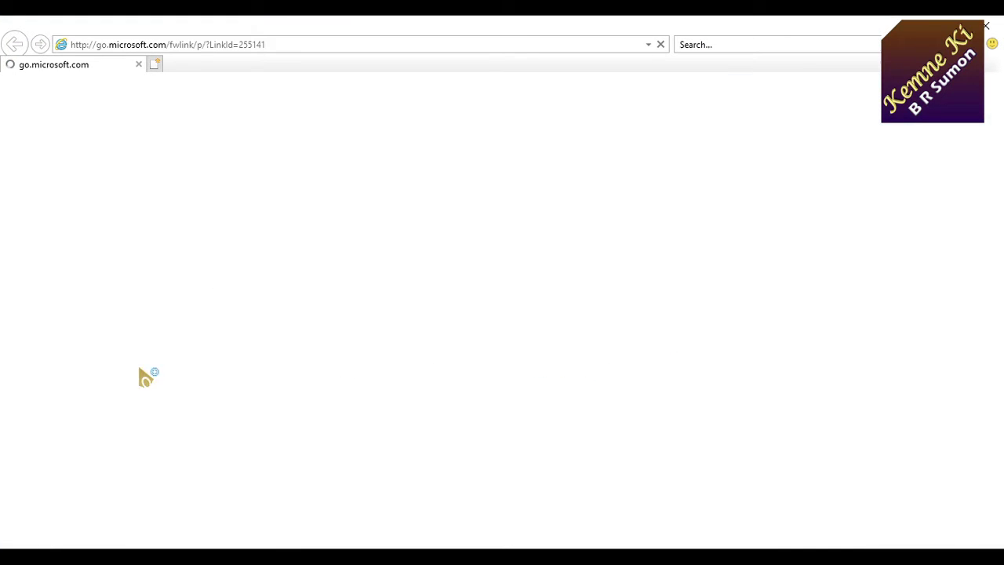
# Step: Locate Internet Explorer under Windows Accessories among the installed programs, and also by searching Windows for "inter"
pyautogui.press('super')
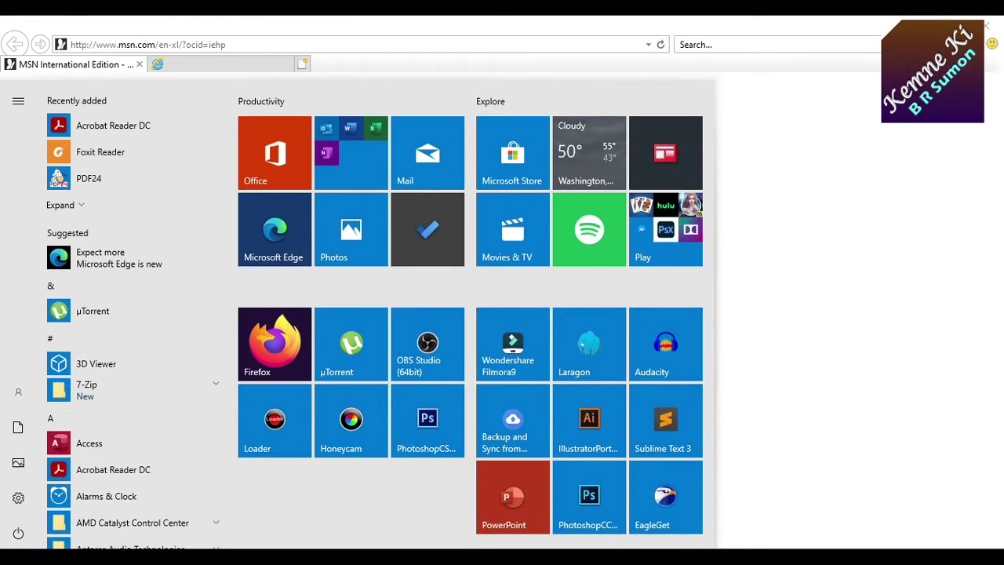
pyautogui.scroll(-15, 119, 463)
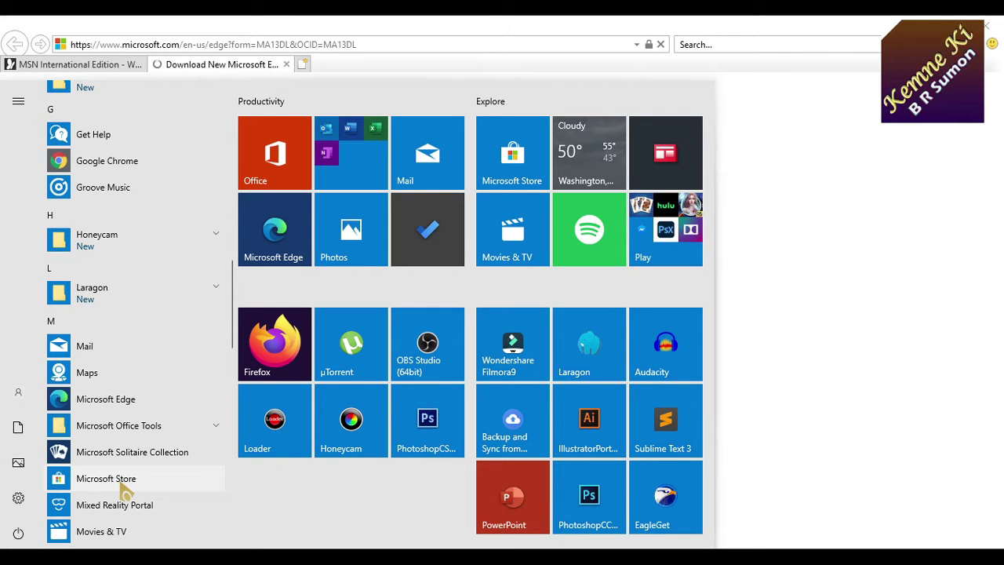
pyautogui.scroll(-5, 126, 486)
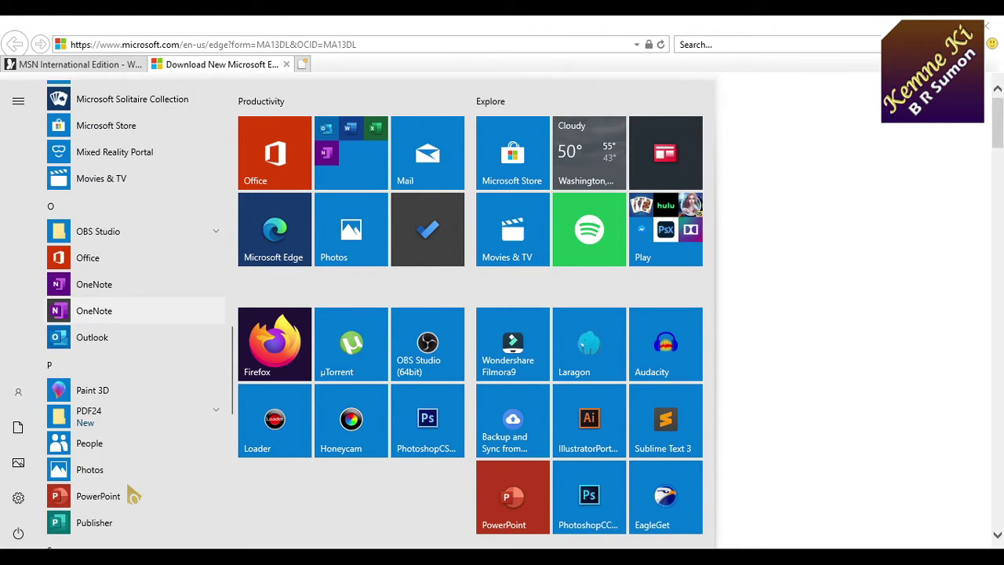
pyautogui.scroll(3, 130, 493)
pyautogui.scroll(-10, 133, 496)
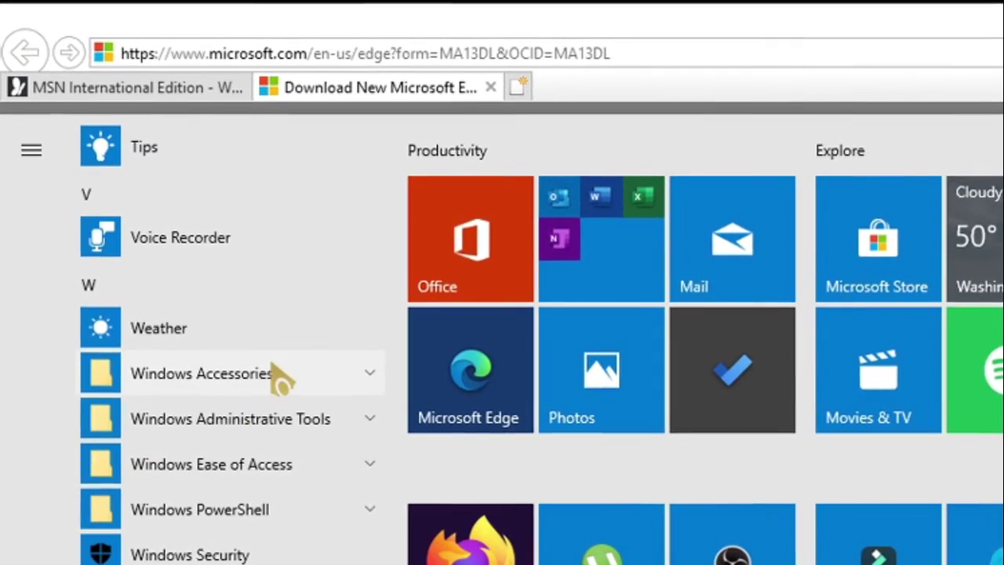
pyautogui.click(310, 377)
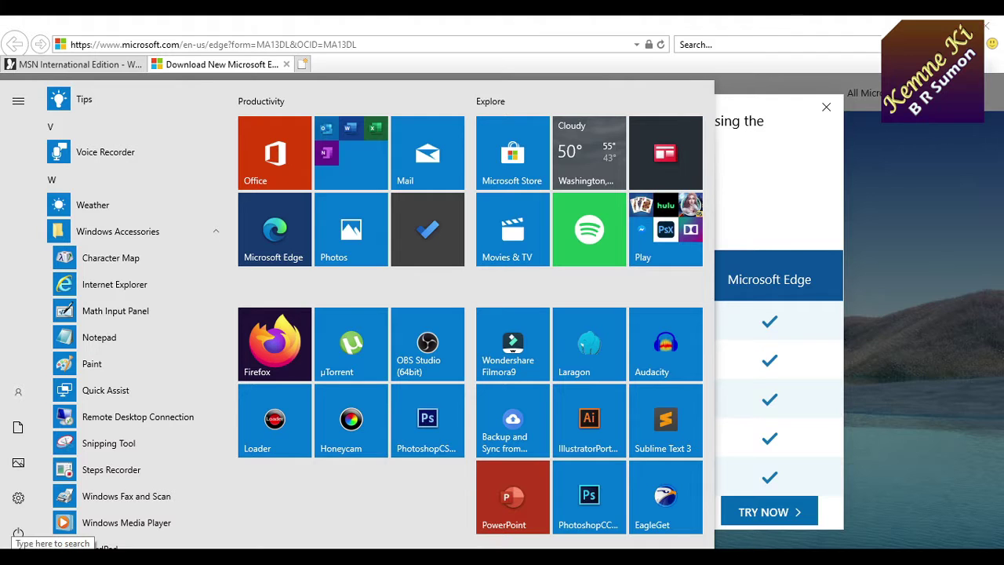
pyautogui.click(52, 559)
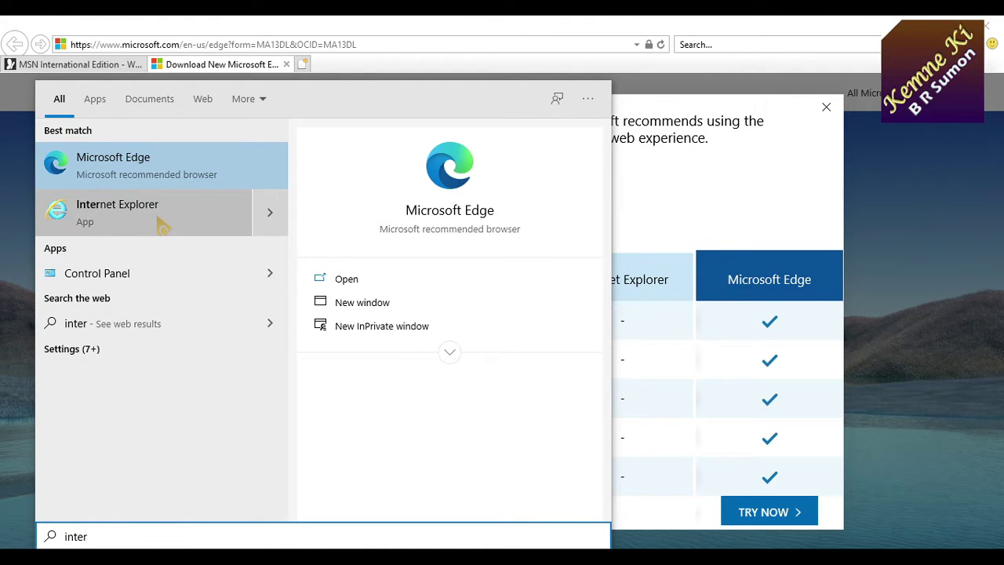
# Step: Return to the MSN page in Internet Explorer and close the Microsoft Edge download page
pyautogui.click(449, 557)
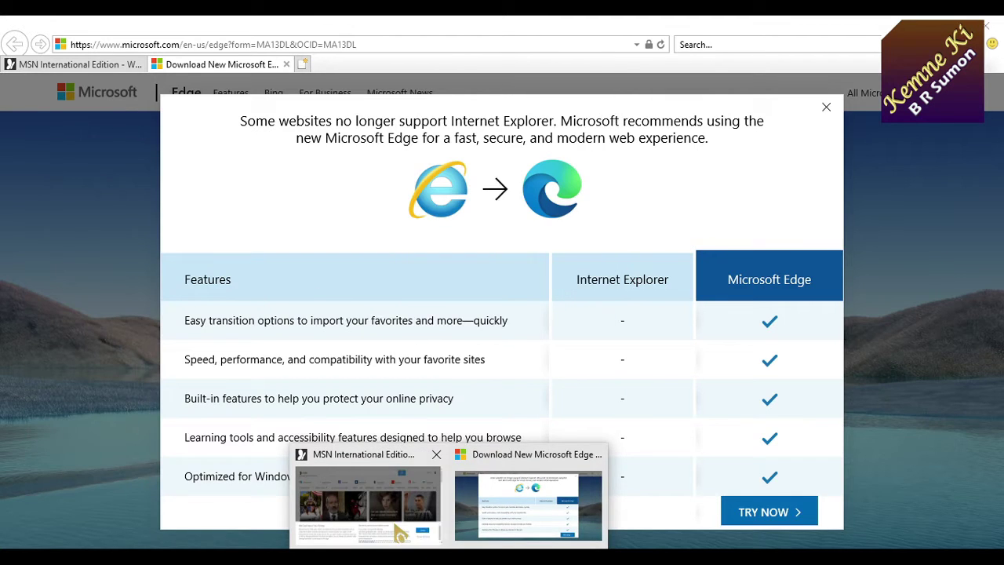
pyautogui.click(399, 532)
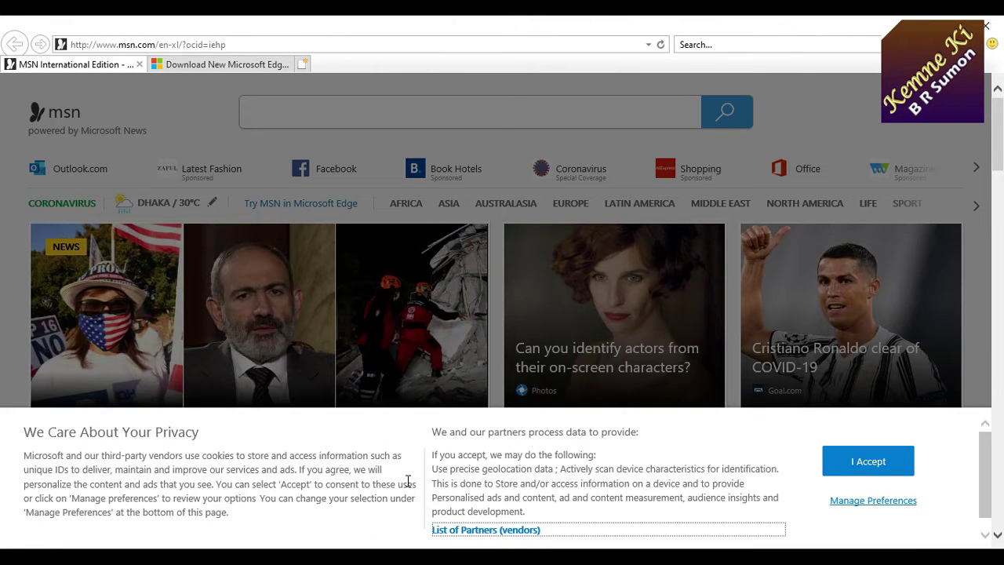
pyautogui.moveTo(449, 557)
pyautogui.click(504, 534)
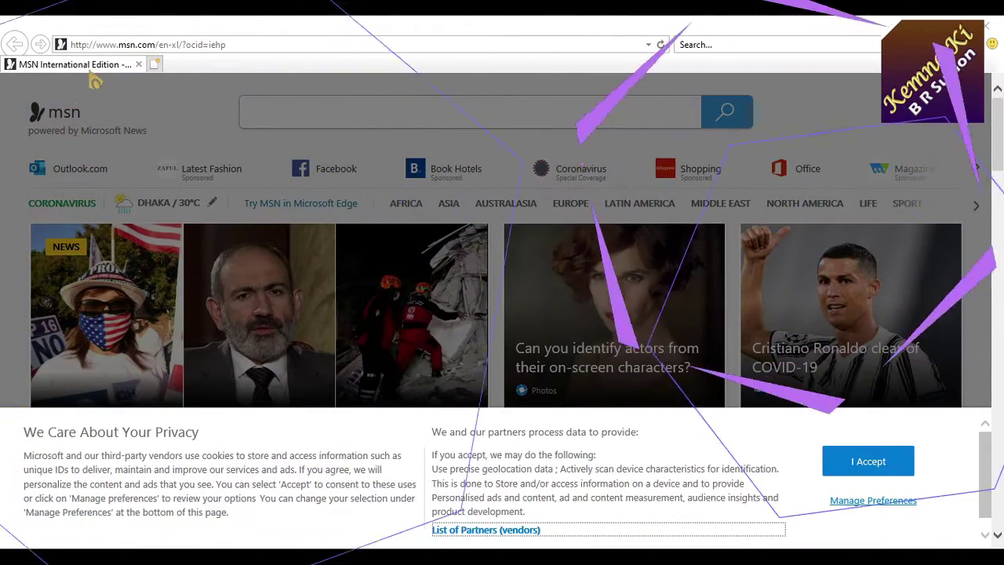
# Step: Go to etaxnbr.gov.bd in Internet Explorer
pyautogui.click(244, 44)
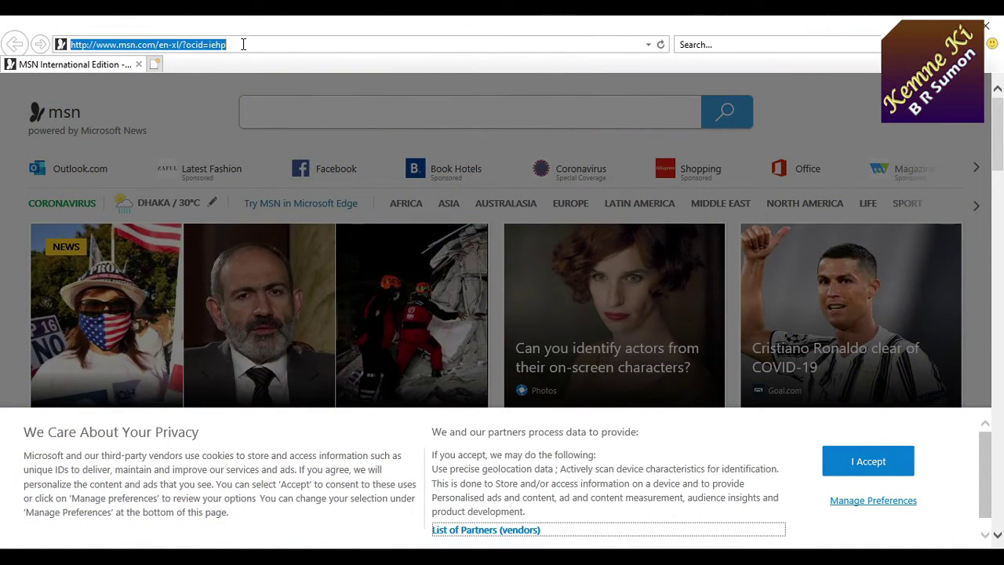
pyautogui.write('etaxnbr.gov.bd/')
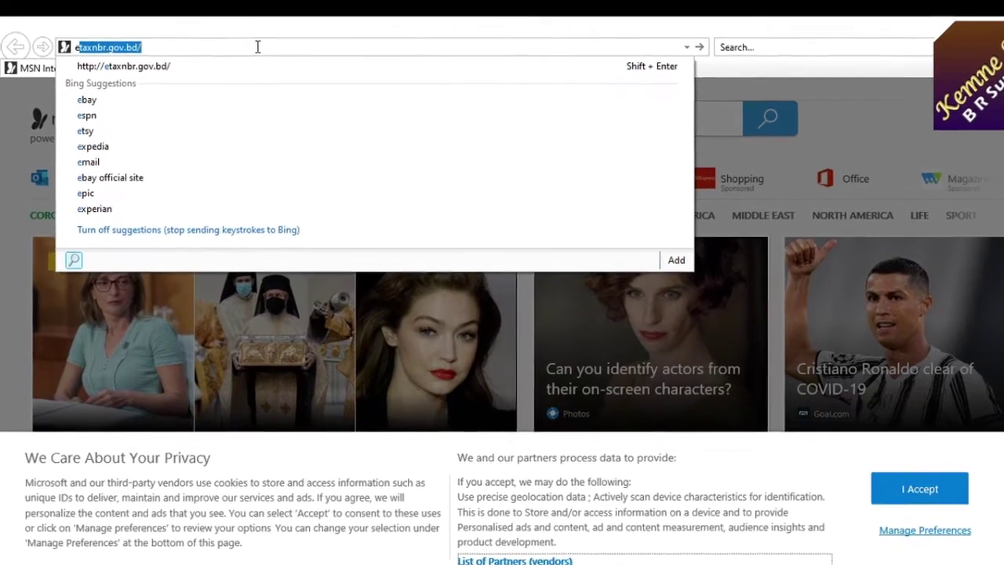
pyautogui.press('Return')
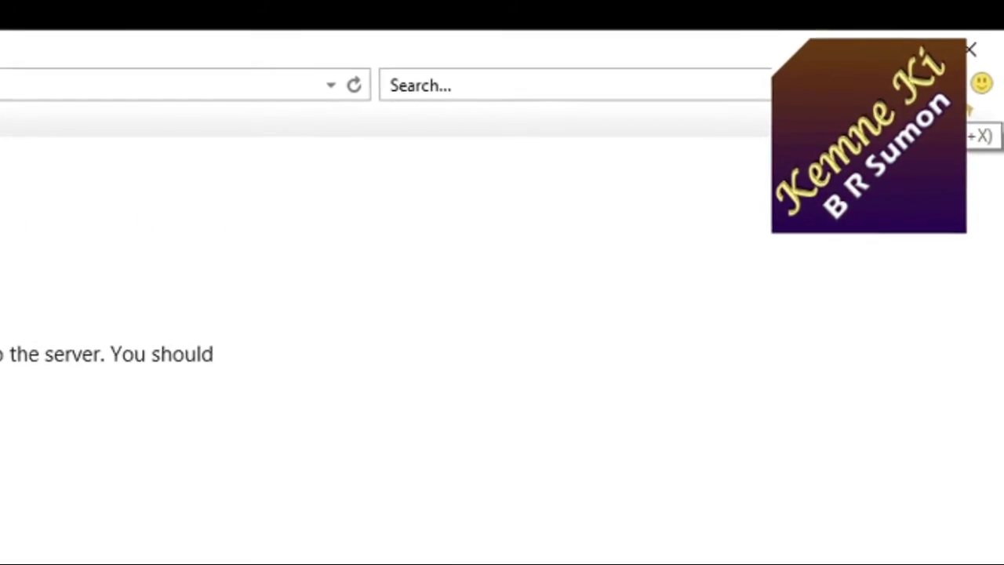
# Step: Open the Compatibility View settings, check the websites already added there, and close them
pyautogui.press('alt')
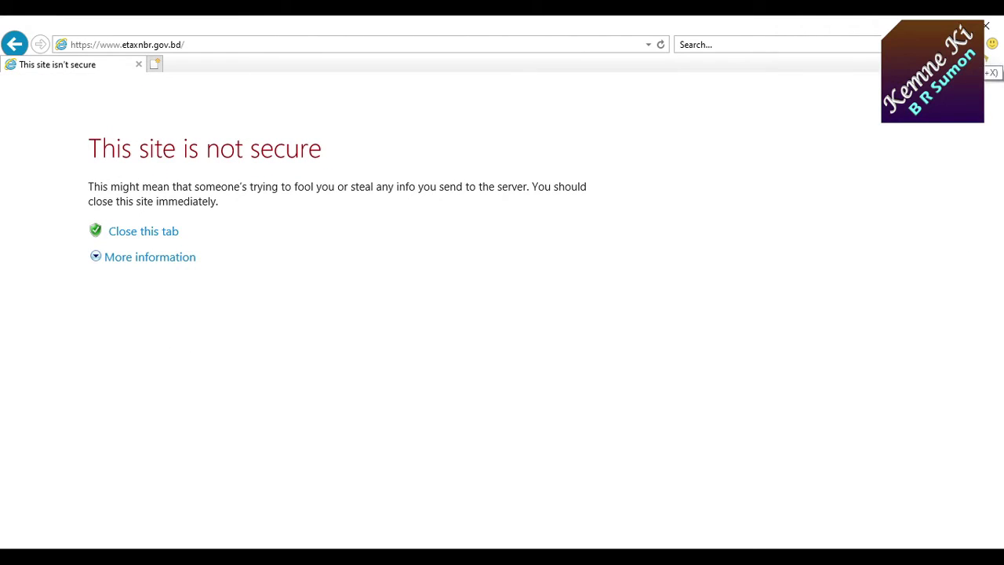
pyautogui.click(975, 44)
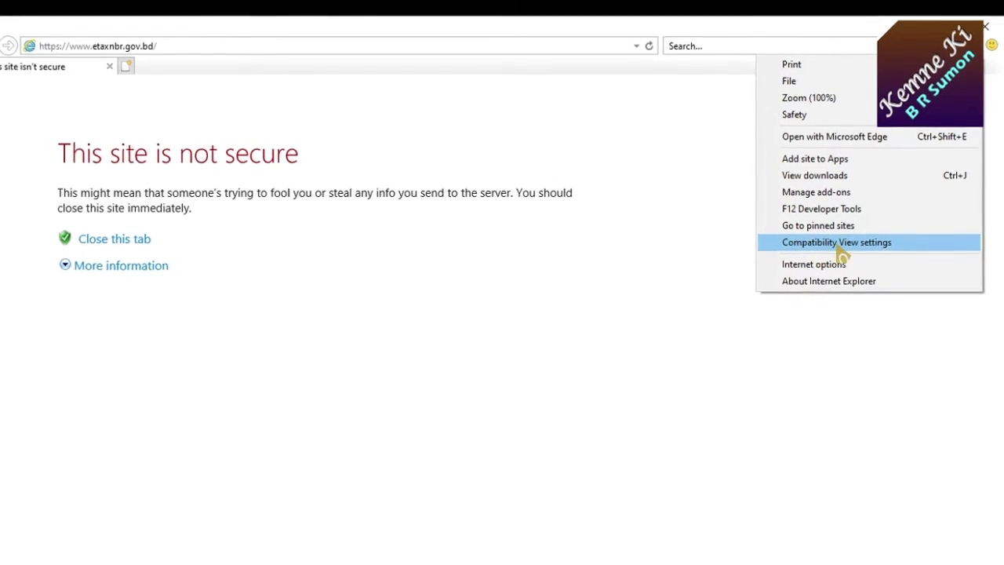
pyautogui.click(826, 304)
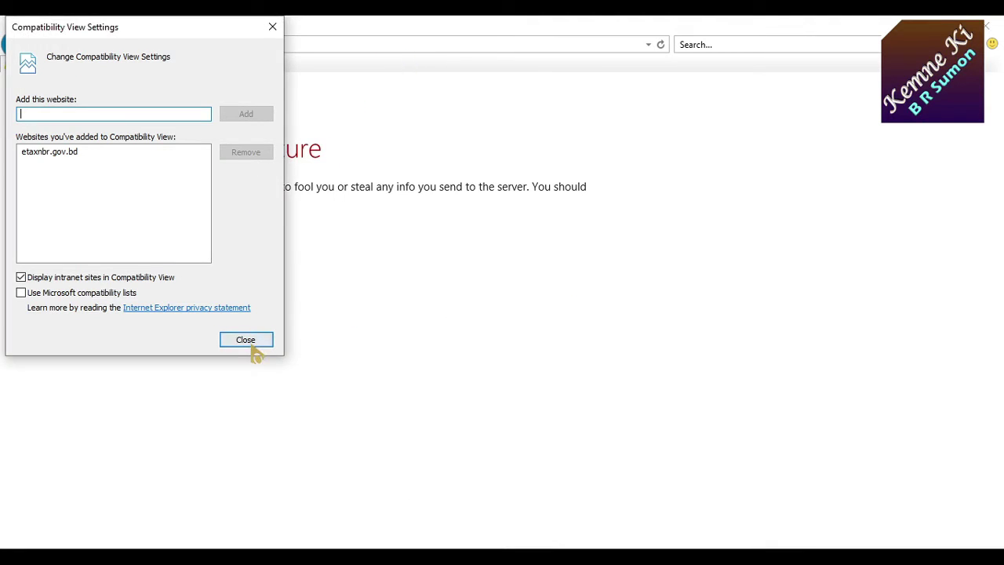
pyautogui.click(245, 339)
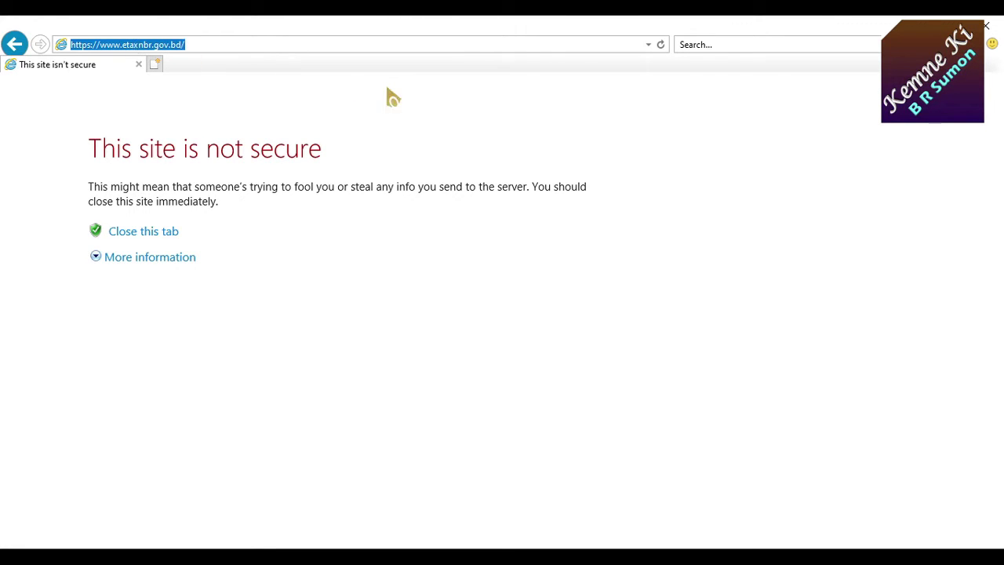
# Step: Reopen the Compatibility View settings and remove etaxnbr.gov.bd from the added websites
pyautogui.click(974, 44)
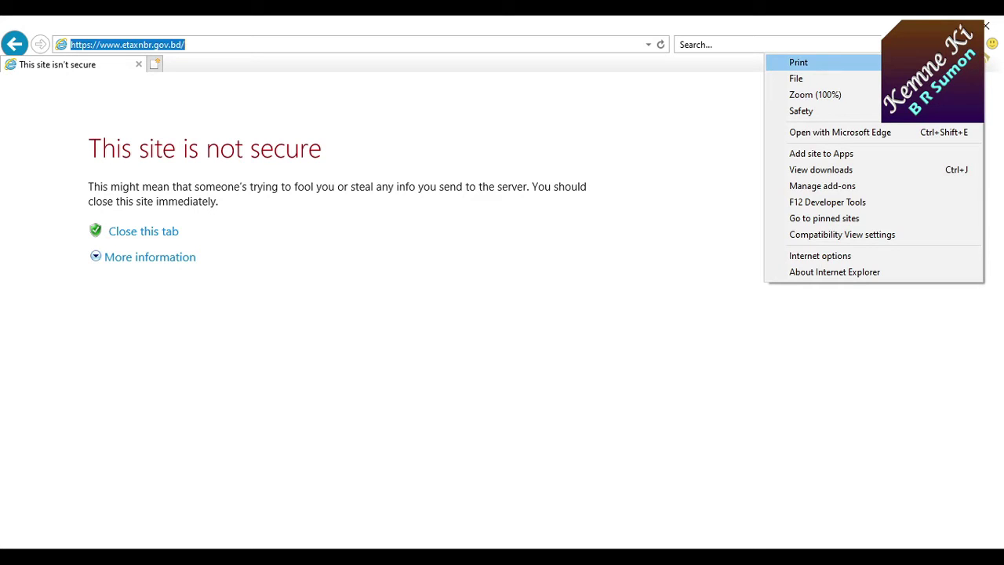
pyautogui.click(875, 234)
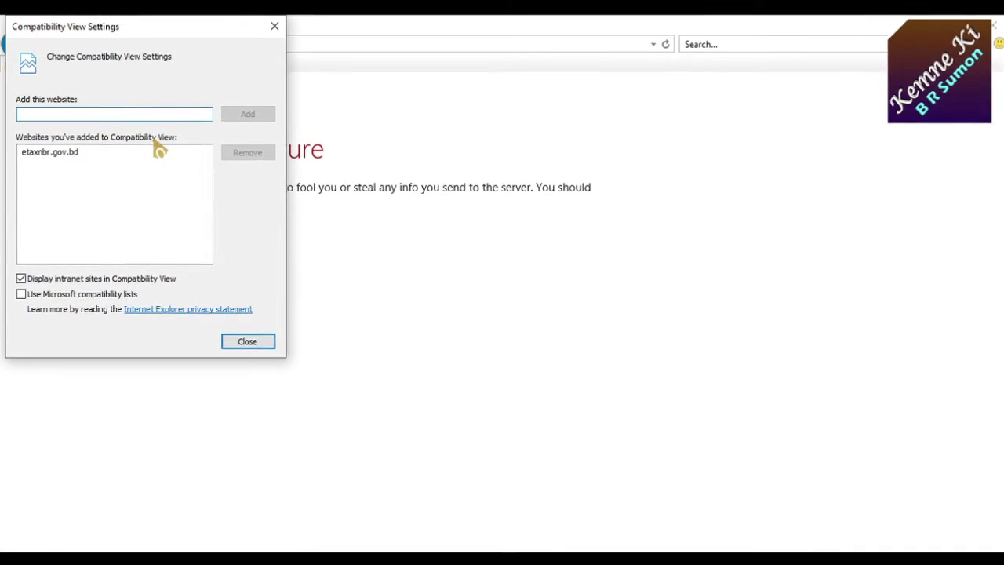
pyautogui.click(55, 153)
pyautogui.click(235, 157)
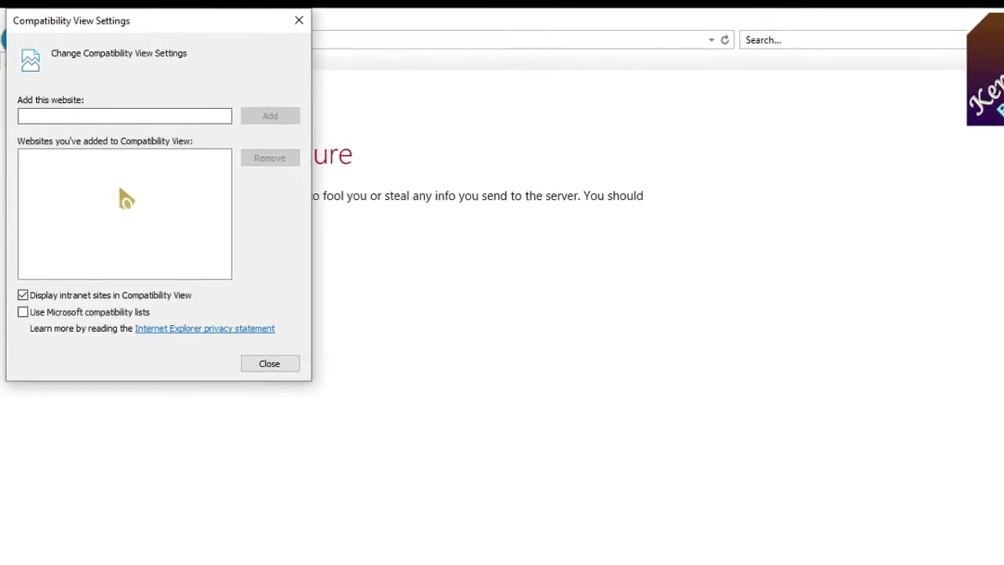
# Step: Add etaxnbr.gov.bd to the Compatibility View websites and close the settings
pyautogui.click(69, 115)
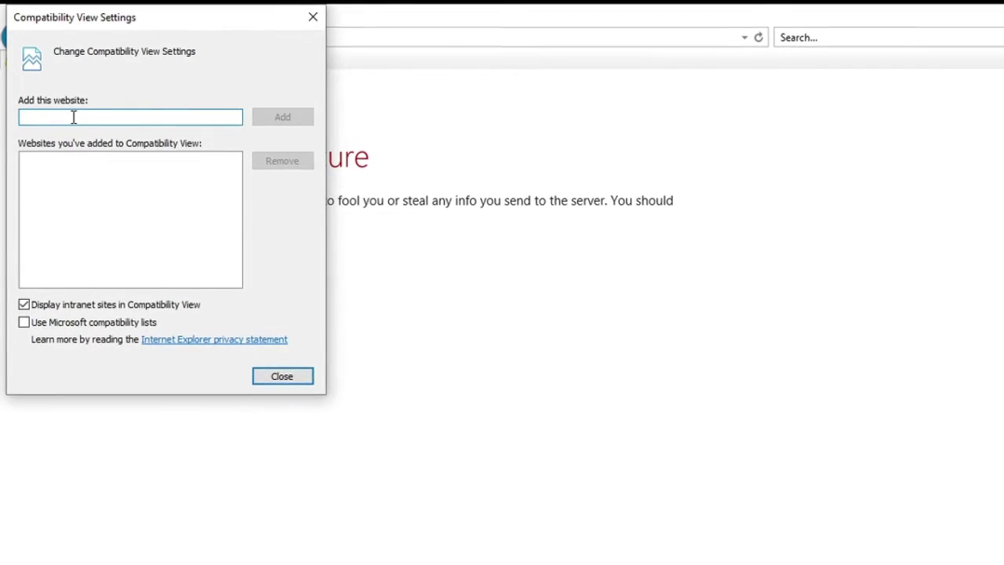
pyautogui.write('etax')
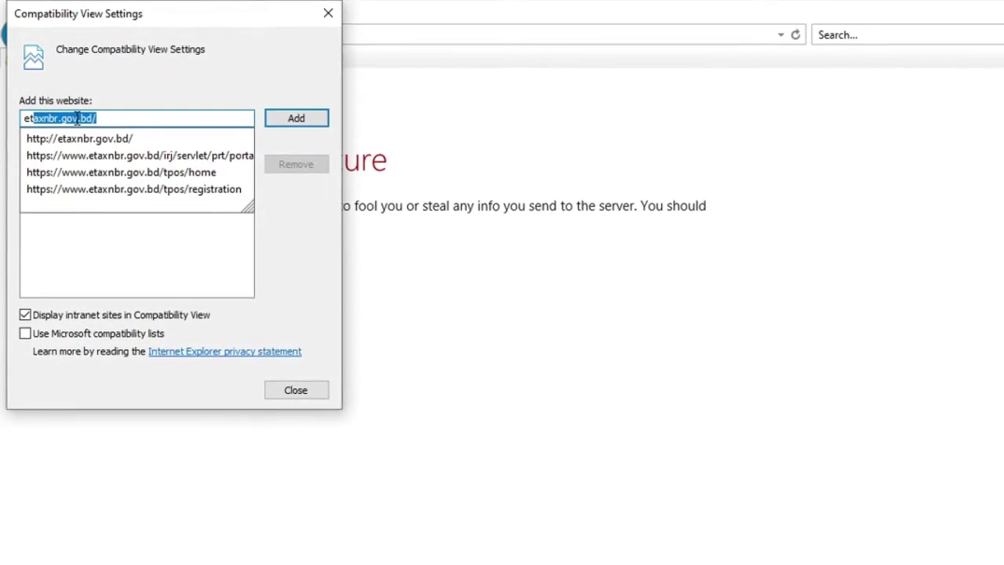
pyautogui.write('nbr.gov.')
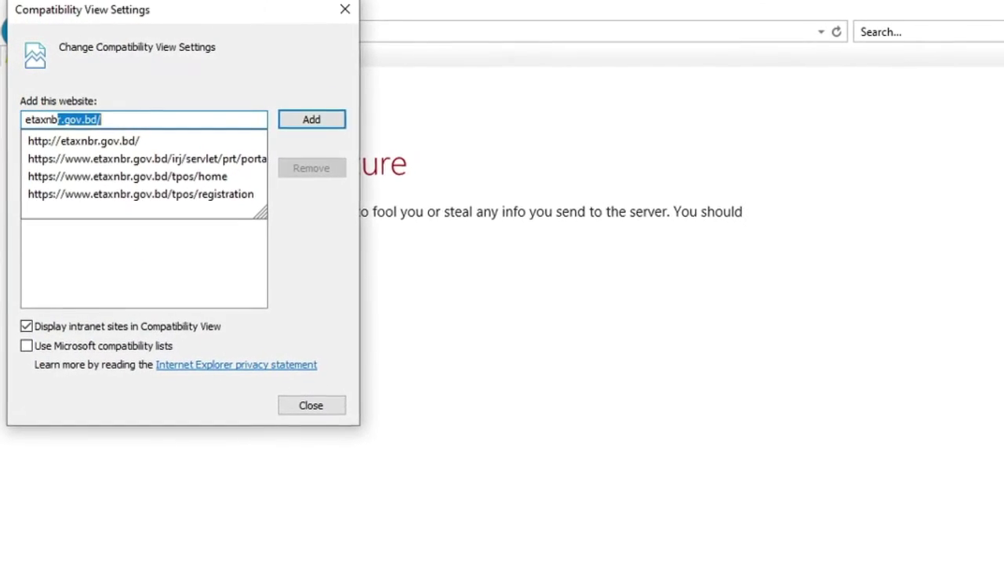
pyautogui.write('bd')
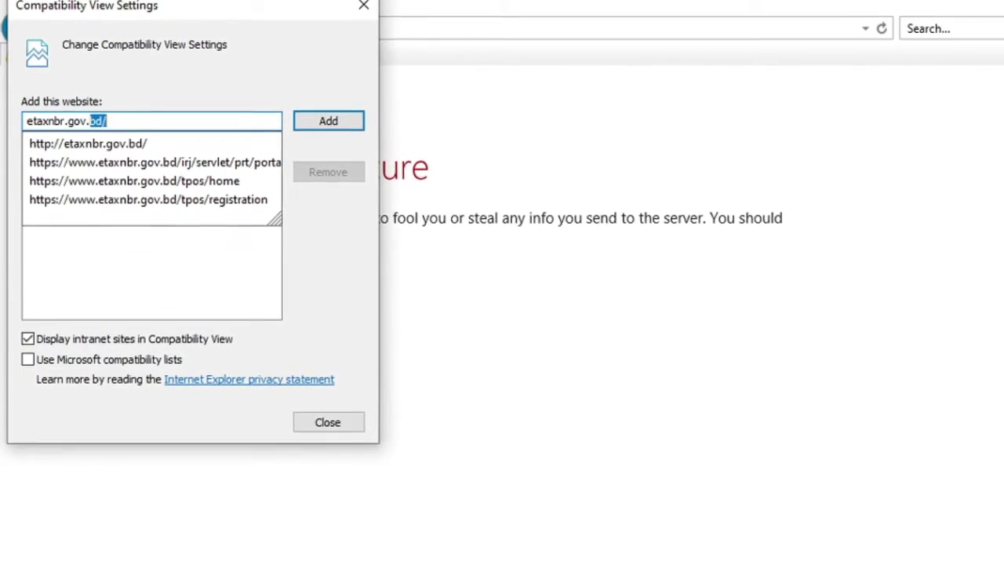
pyautogui.click(342, 123)
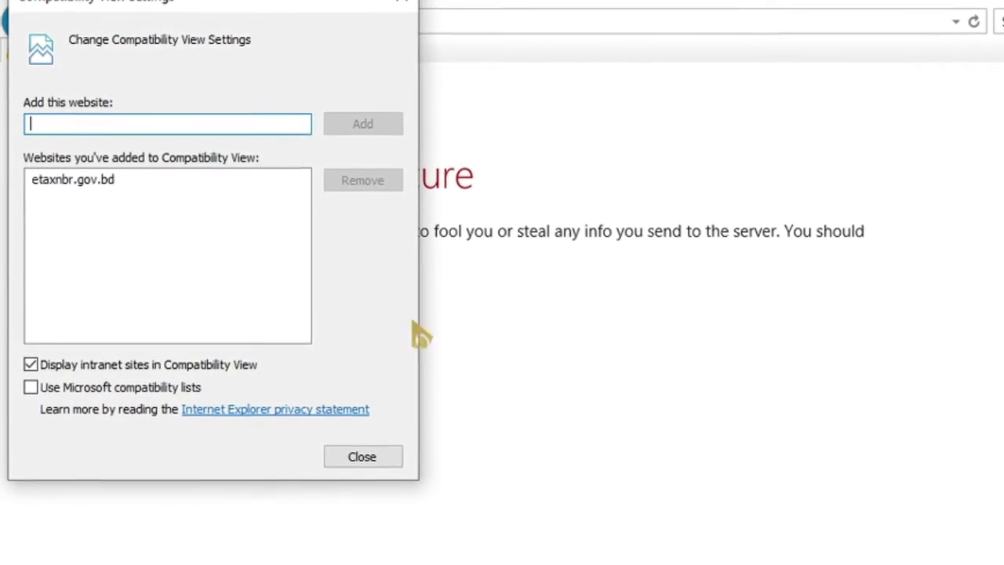
pyautogui.click(362, 457)
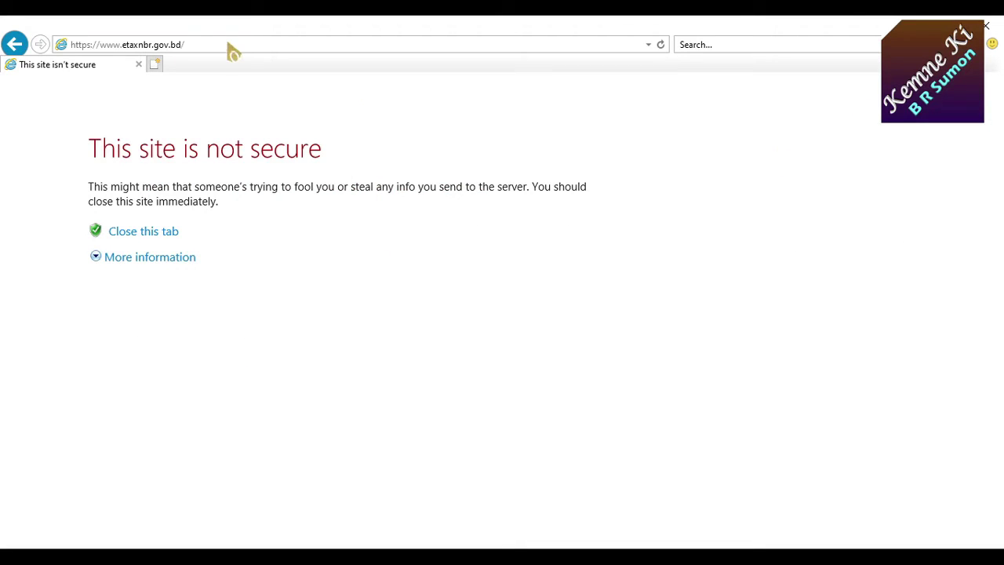
# Step: Load etaxnbr.gov.bd again with the Compatibility View entry in place
pyautogui.click(225, 43)
pyautogui.write('e')
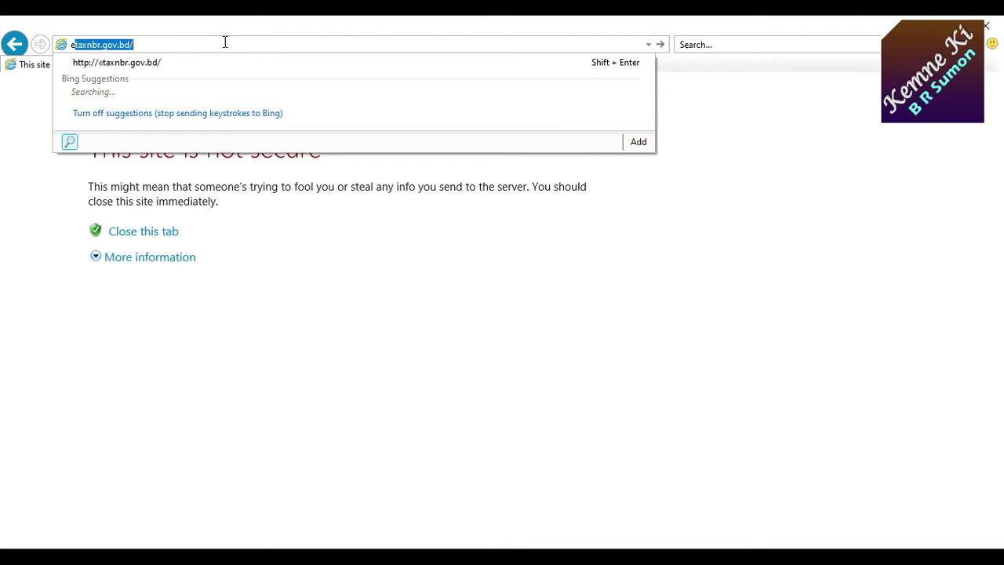
pyautogui.press('Return')
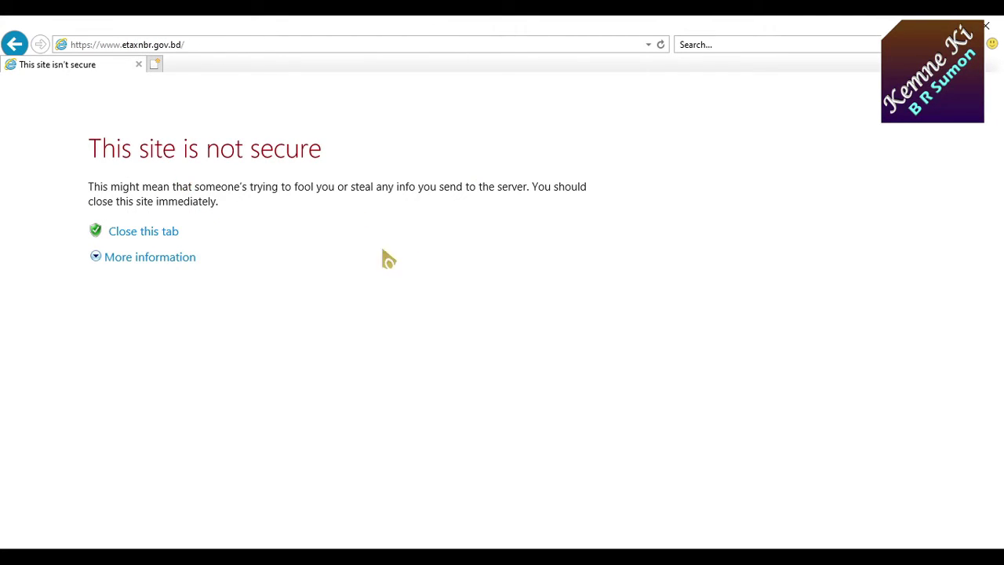
# Step: Continue past the certificate warning to the NBR site and open the income tax online filing registration from the Register Account page
pyautogui.click(135, 267)
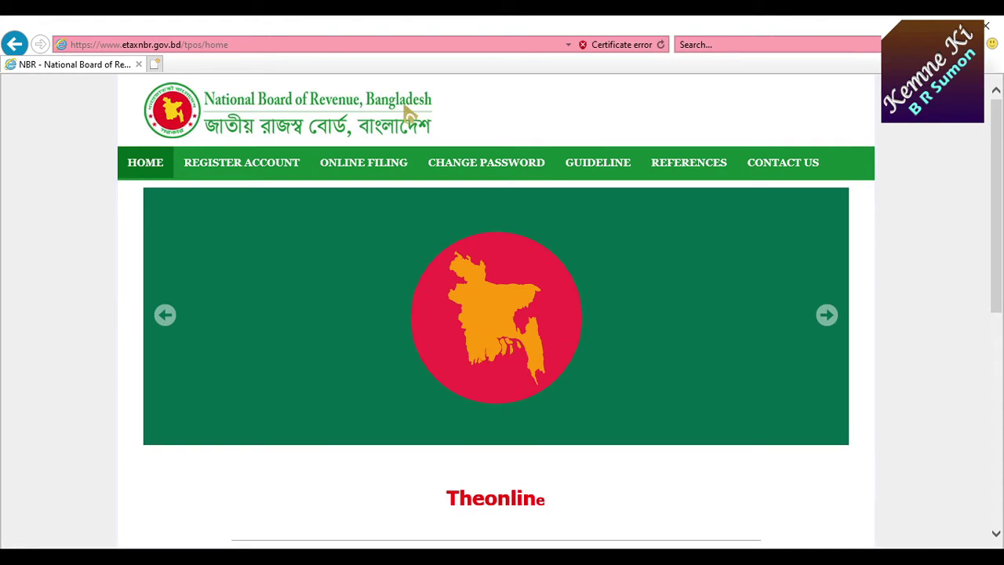
pyautogui.click(254, 179)
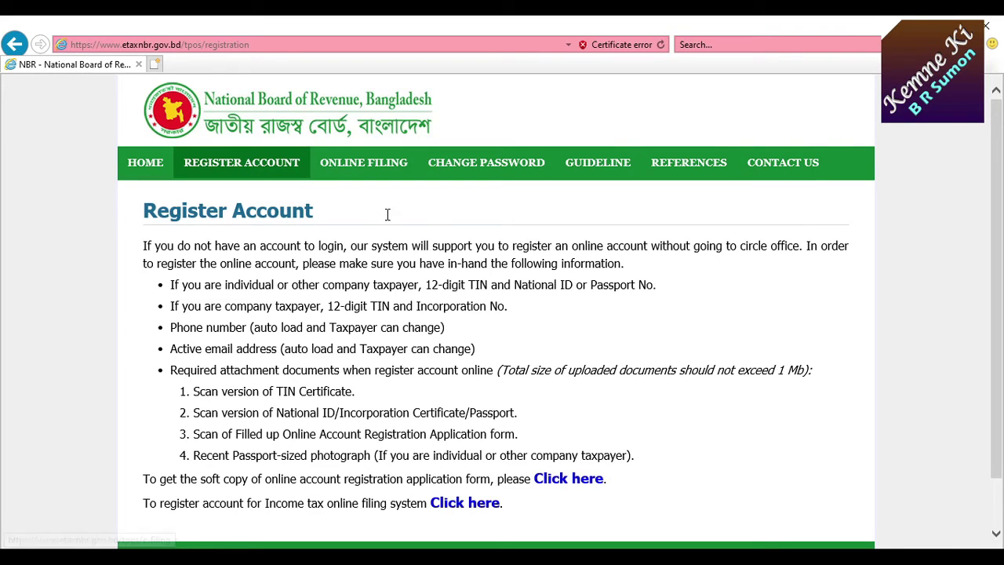
pyautogui.scroll(-1, 267, 256)
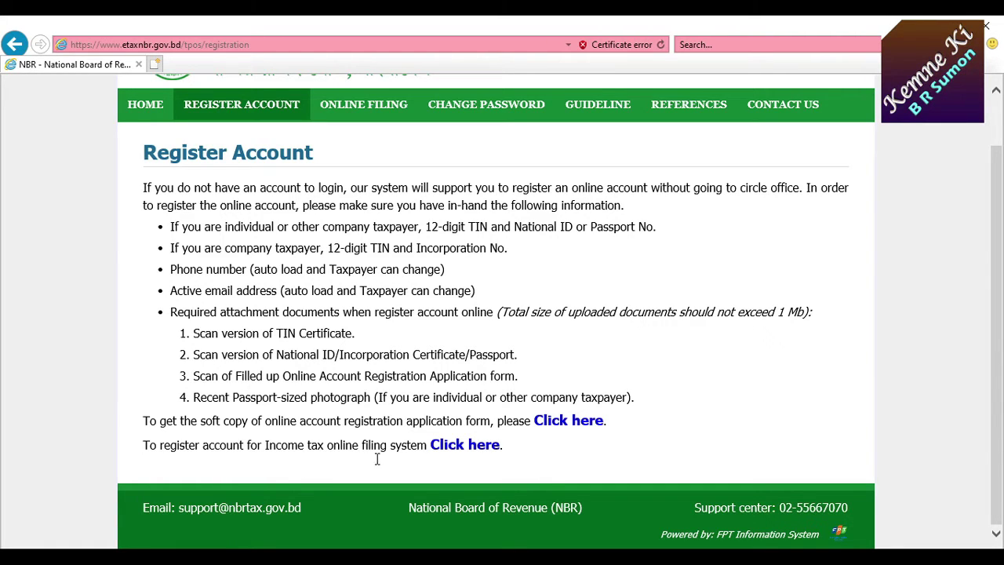
pyautogui.click(465, 445)
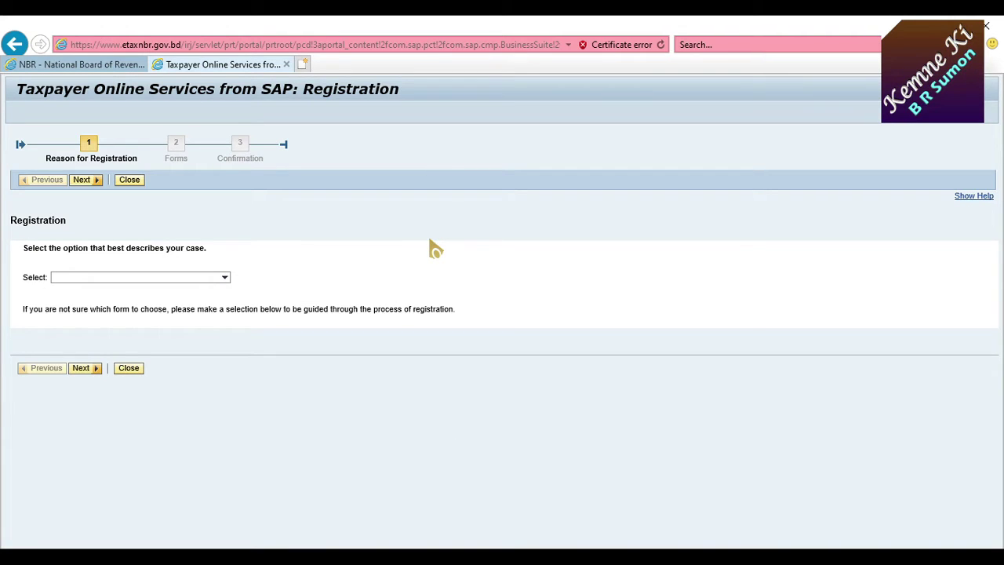
# Step: Choose Taxpayer Online Service: Request UserID as the registration reason and proceed to the form
pyautogui.click(226, 280)
pyautogui.click(174, 291)
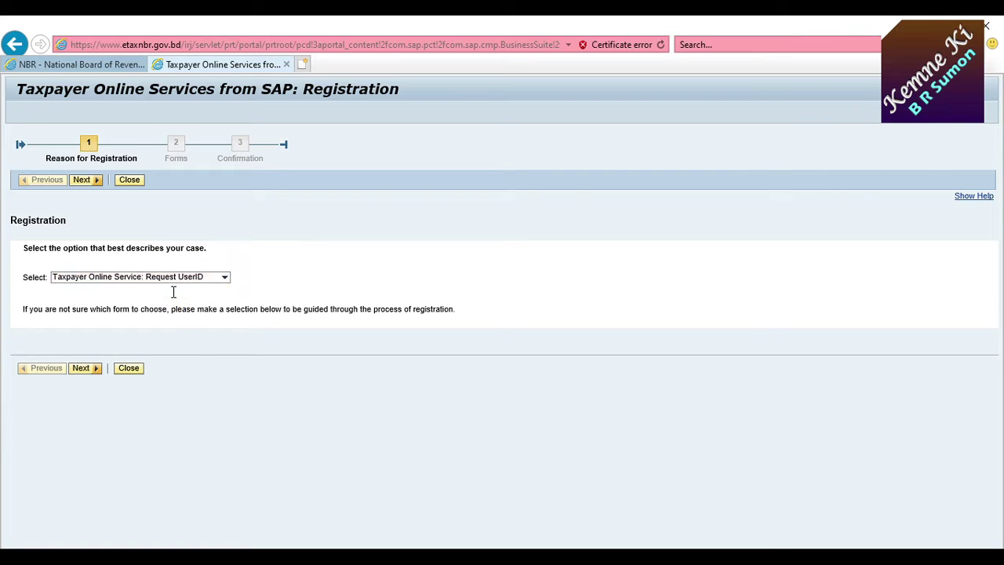
pyautogui.click(83, 183)
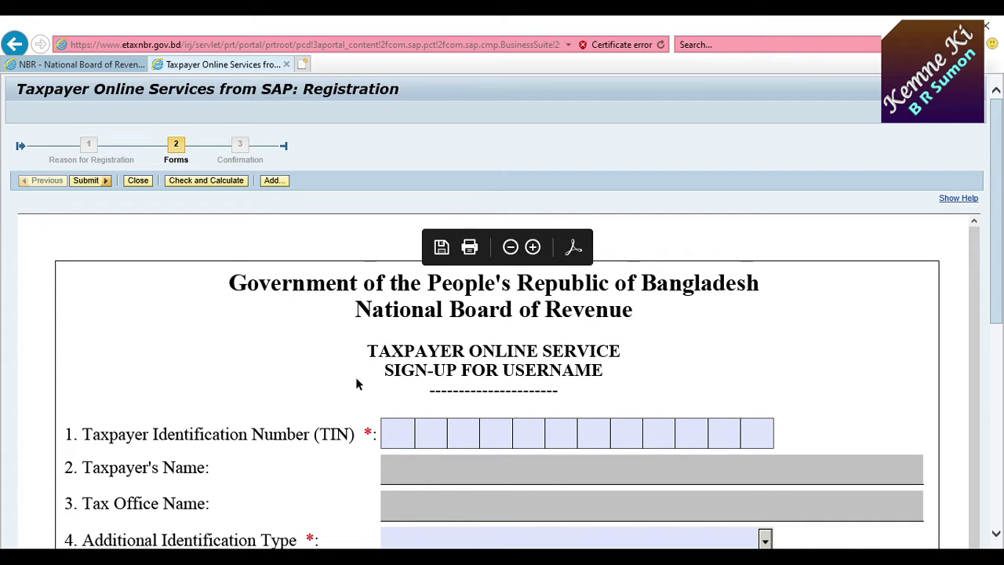
# Step: Examine the sign-up form's TIN, Taxpayer's Name, Tax Office Name and Additional Identification Type fields
pyautogui.scroll(-2, 314, 345)
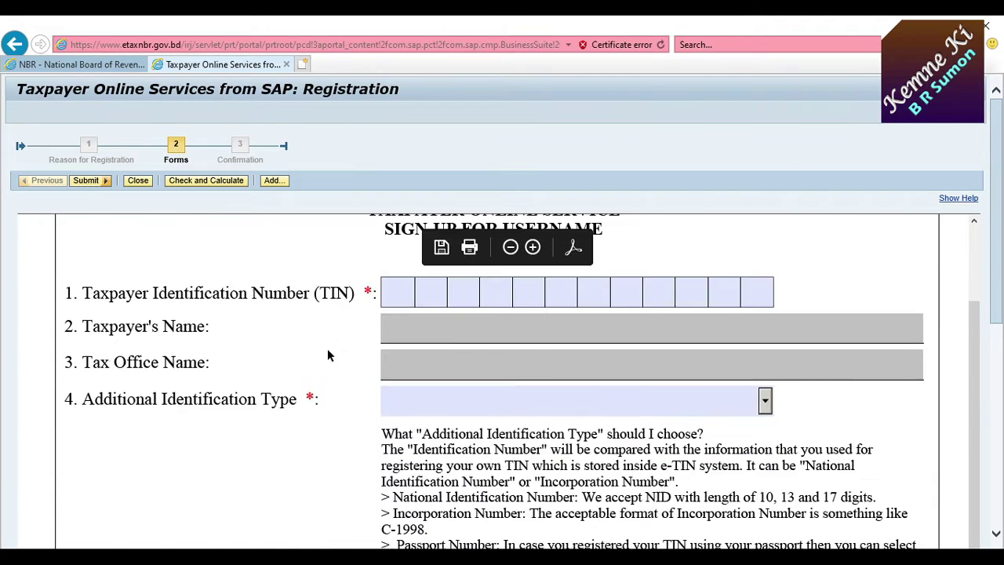
pyautogui.scroll(3, 325, 349)
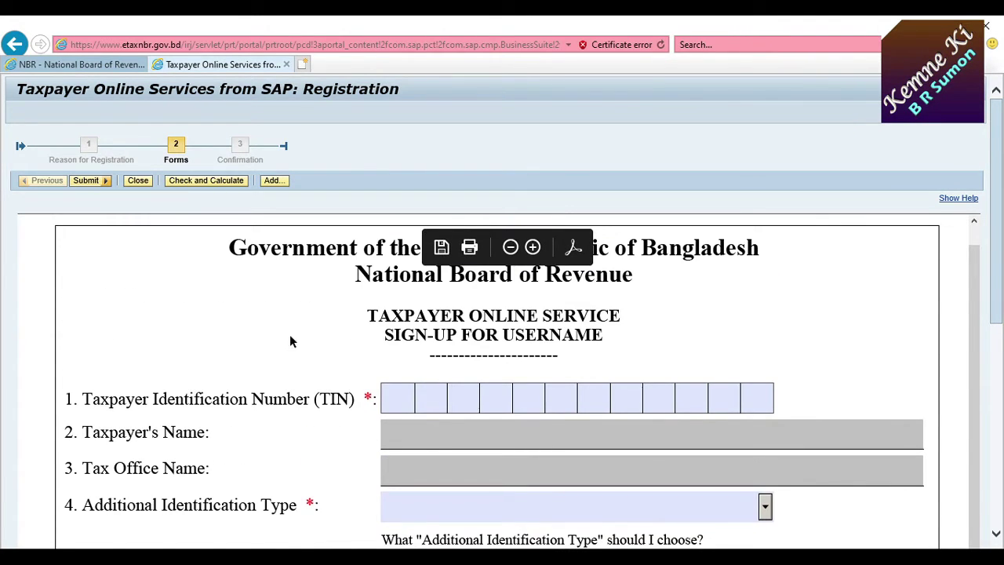
pyautogui.scroll(-1, 274, 346)
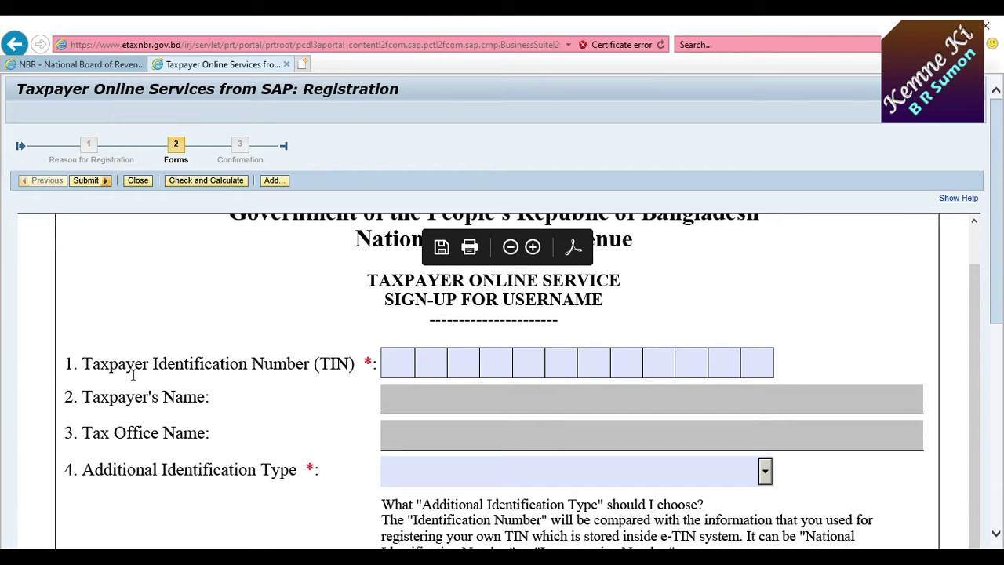
pyautogui.scroll(-1, 132, 361)
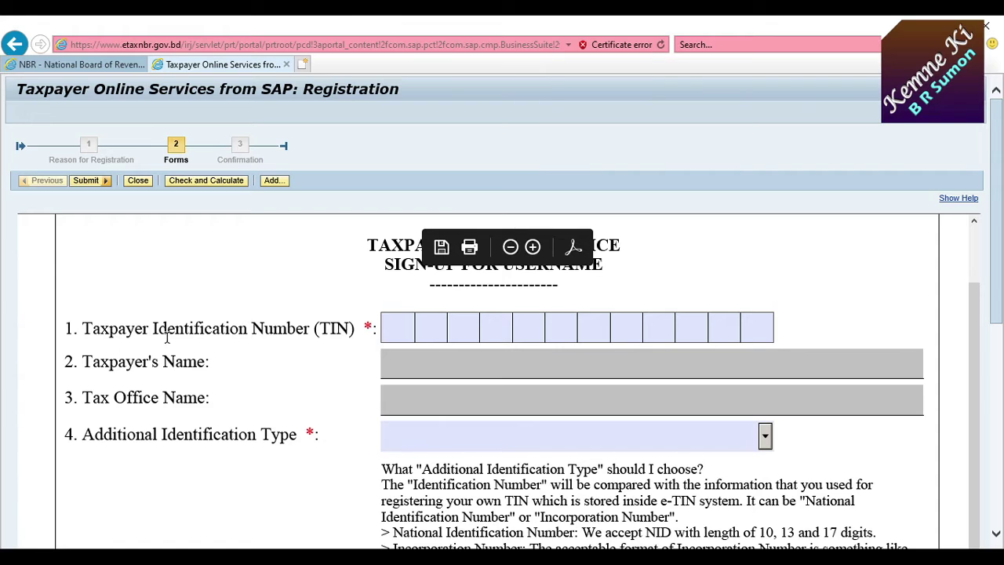
pyautogui.click(386, 329)
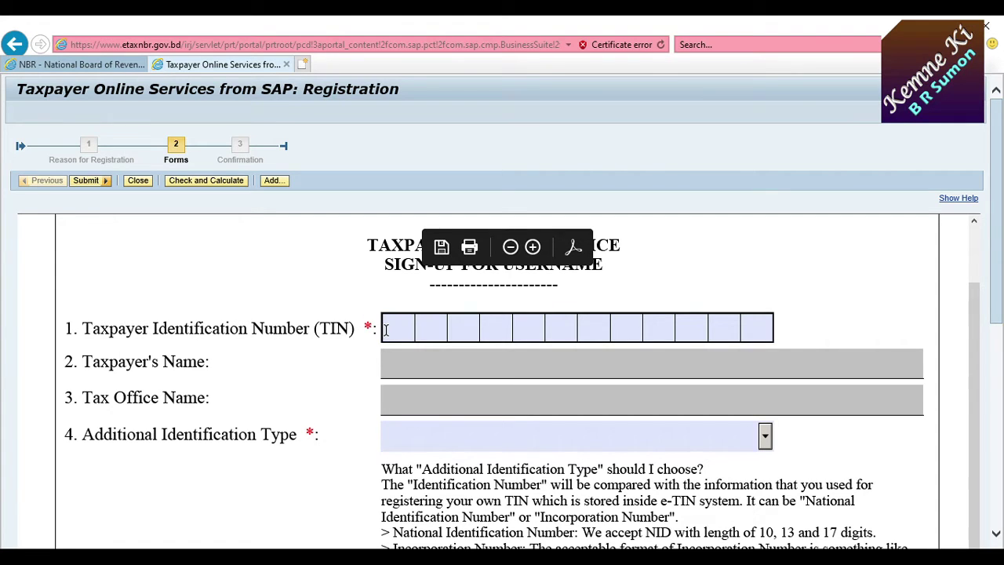
pyautogui.click(235, 372)
pyautogui.scroll(-1, 189, 361)
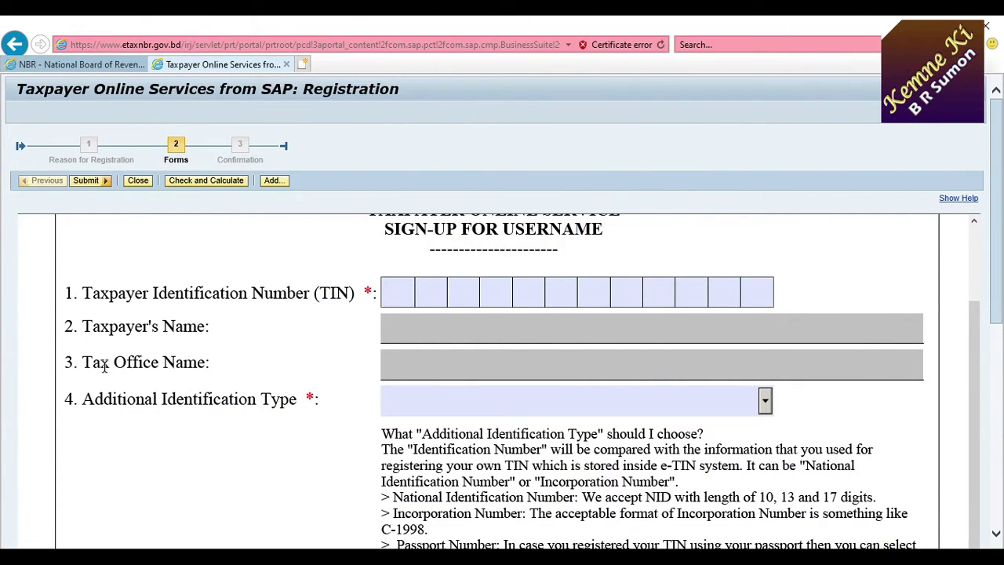
pyautogui.click(417, 366)
pyautogui.scroll(-3, 406, 318)
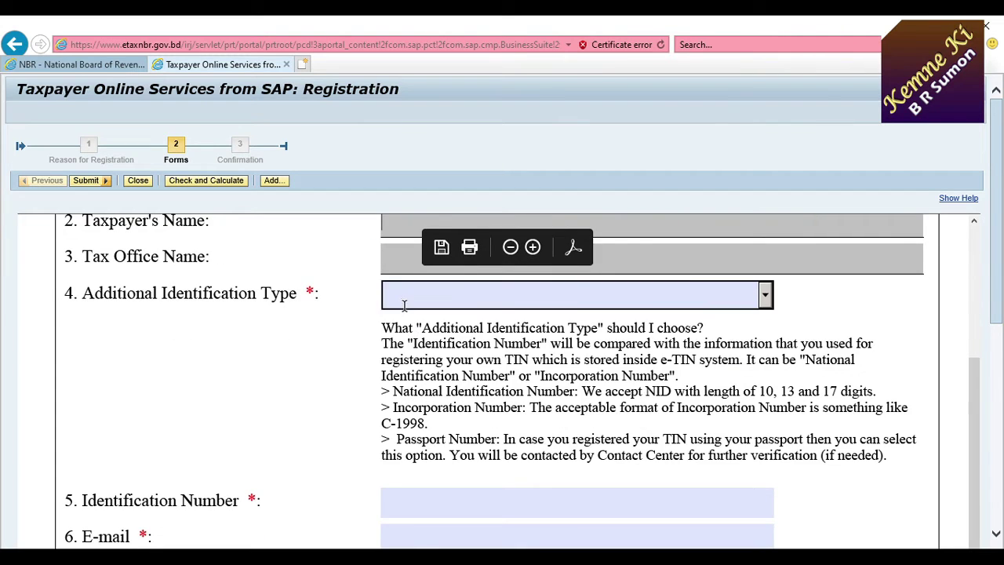
# Step: Fill the Identification Number and E-mail fields of the sign-up form with placeholder text
pyautogui.scroll(-5, 406, 314)
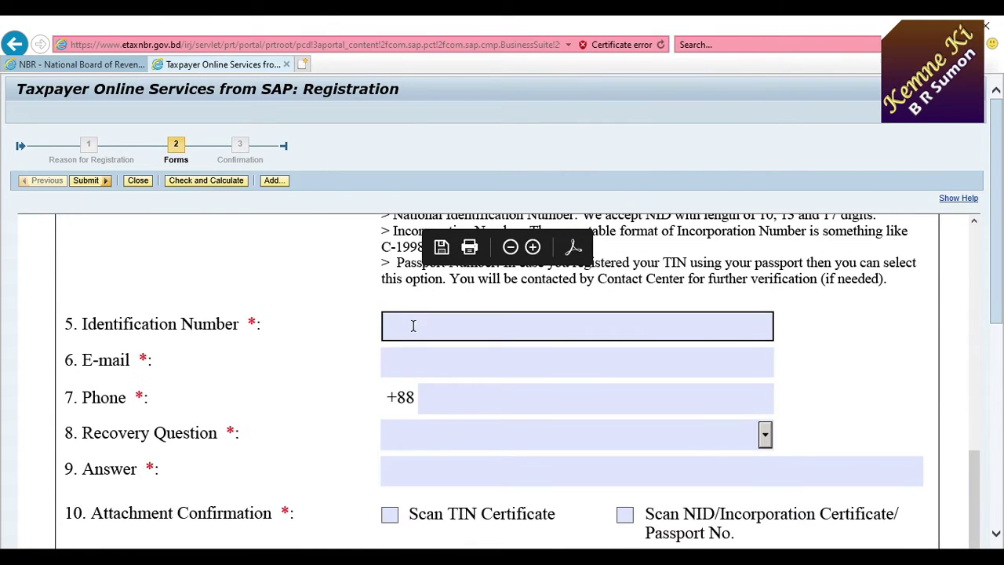
pyautogui.click(413, 326)
pyautogui.write('dfdfds ')
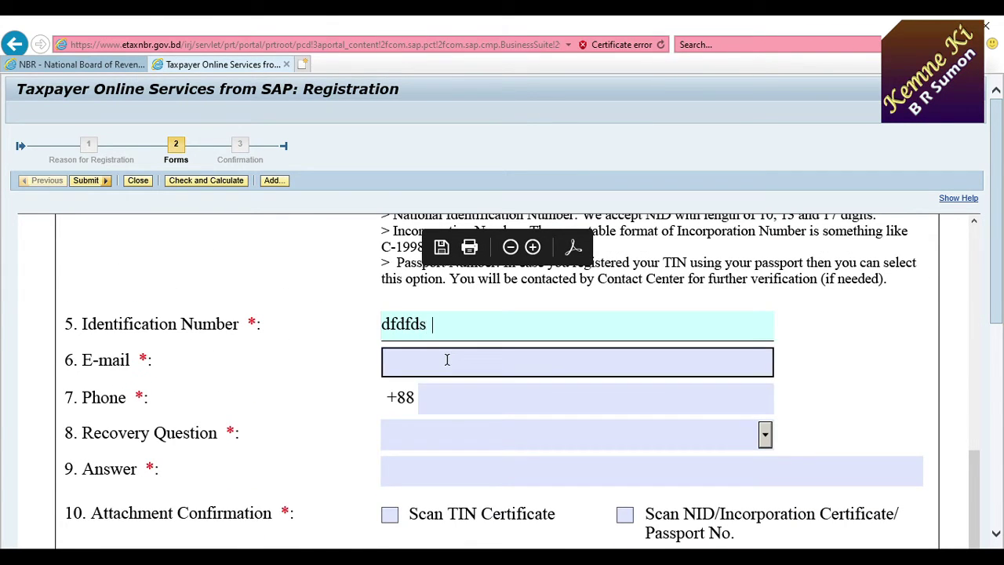
pyautogui.write('fdfdsfd')
pyautogui.click(445, 361)
pyautogui.write('fdfdf')
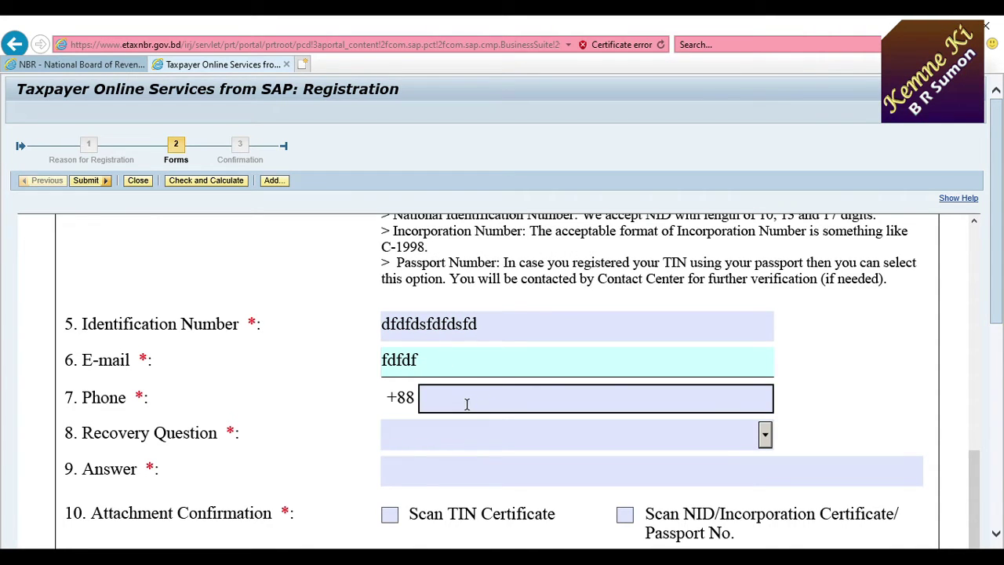
# Step: Look over the sign-up form from the TIN field down to the Attachment Confirmation and User ID fields
pyautogui.scroll(5, 467, 404)
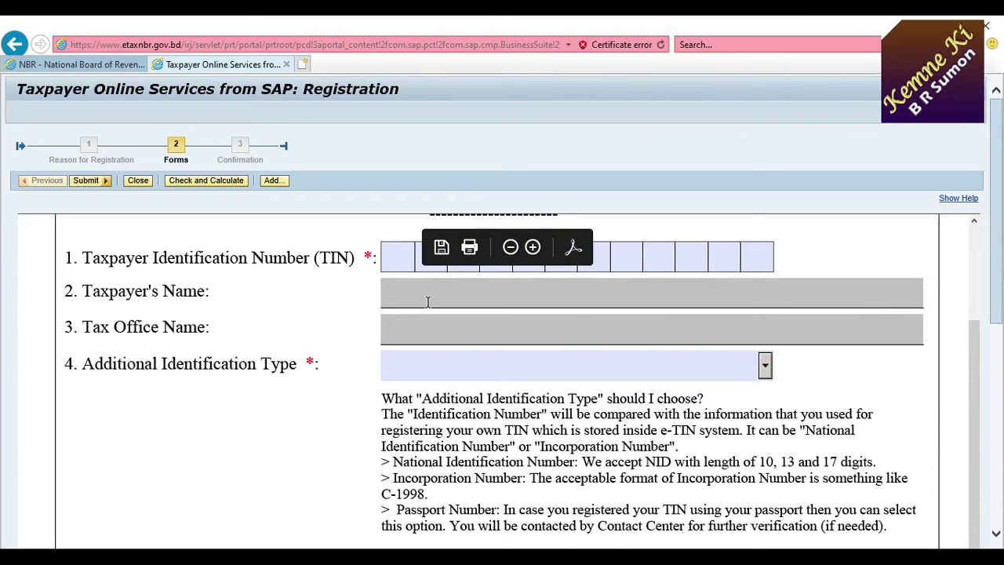
pyautogui.click(428, 302)
pyautogui.scroll(-5, 331, 353)
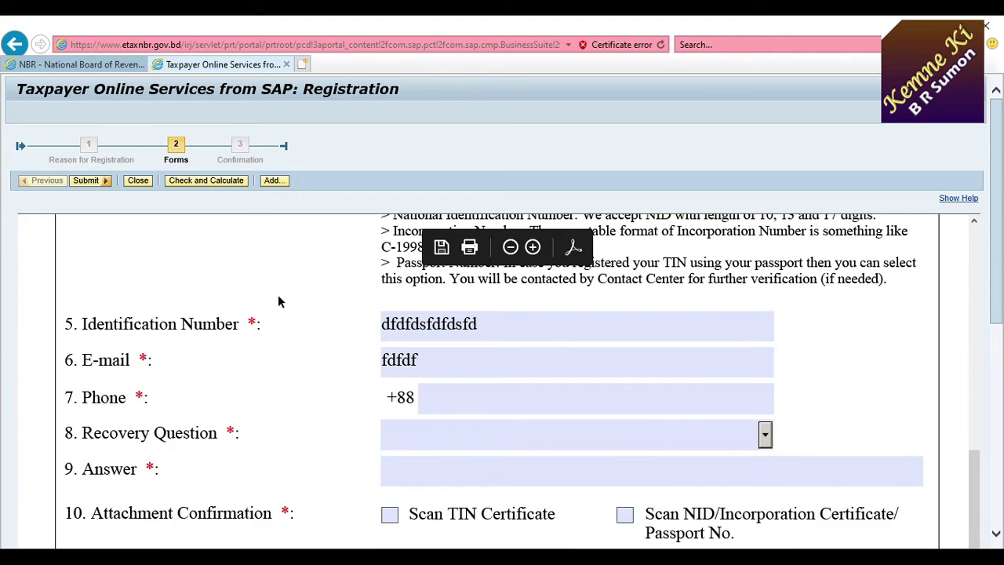
pyautogui.scroll(-3, 235, 369)
pyautogui.scroll(-1, 169, 435)
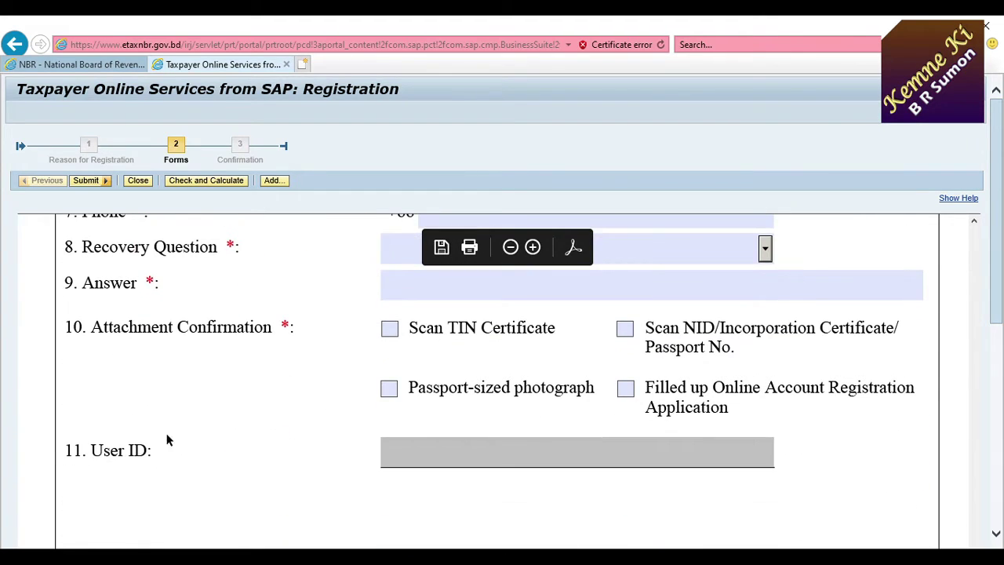
pyautogui.scroll(9, 405, 443)
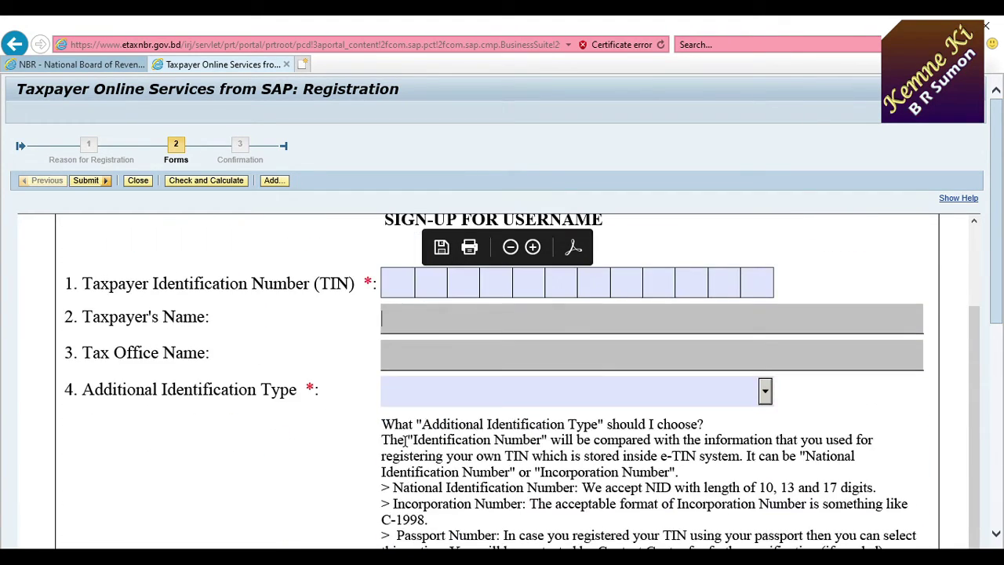
# Step: Fill the Taxpayer Identification Number (TIN) field with a sample 12-digit number
pyautogui.click(410, 353)
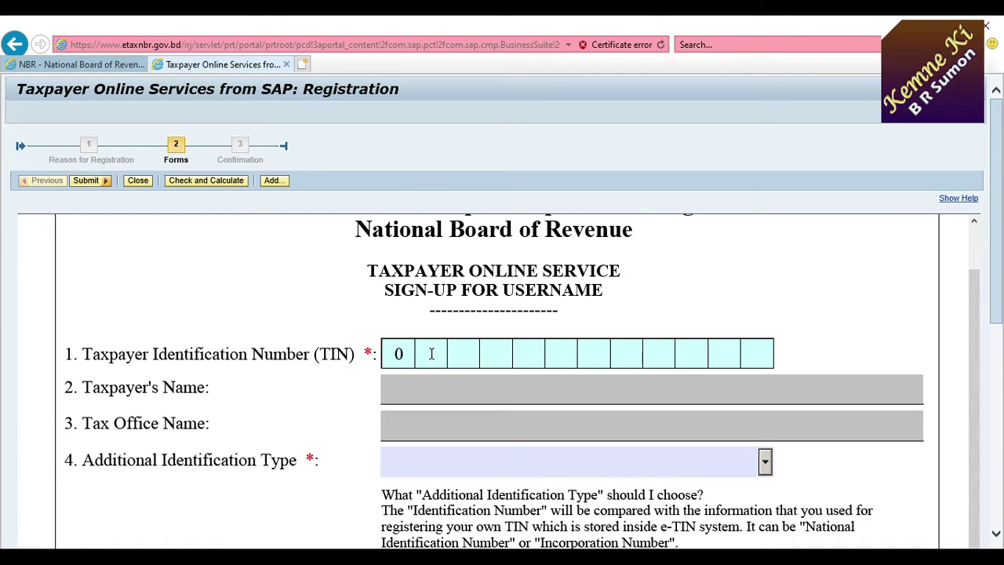
pyautogui.press('Tab')
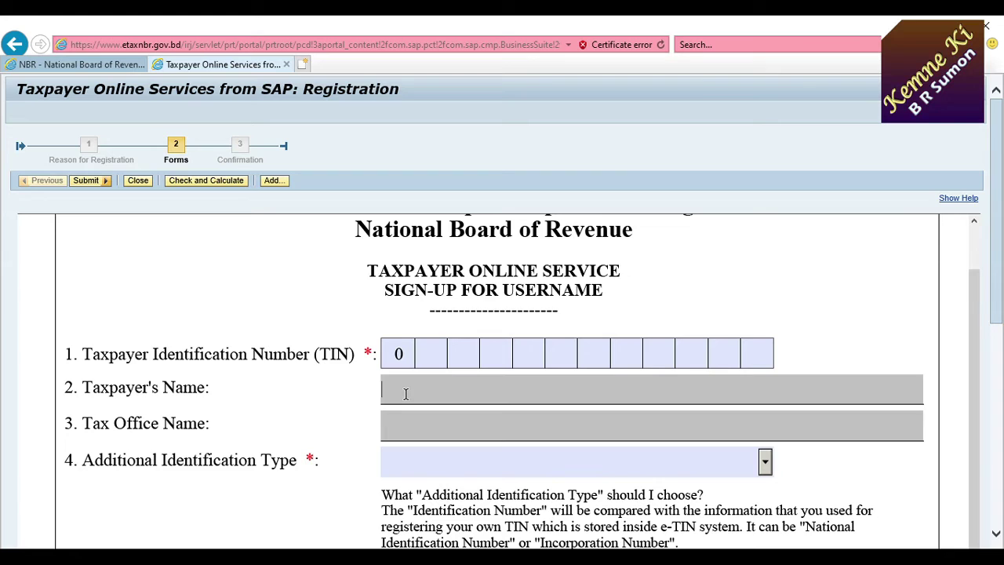
pyautogui.click(410, 357)
pyautogui.moveTo(410, 357); pyautogui.dragTo(397, 356)
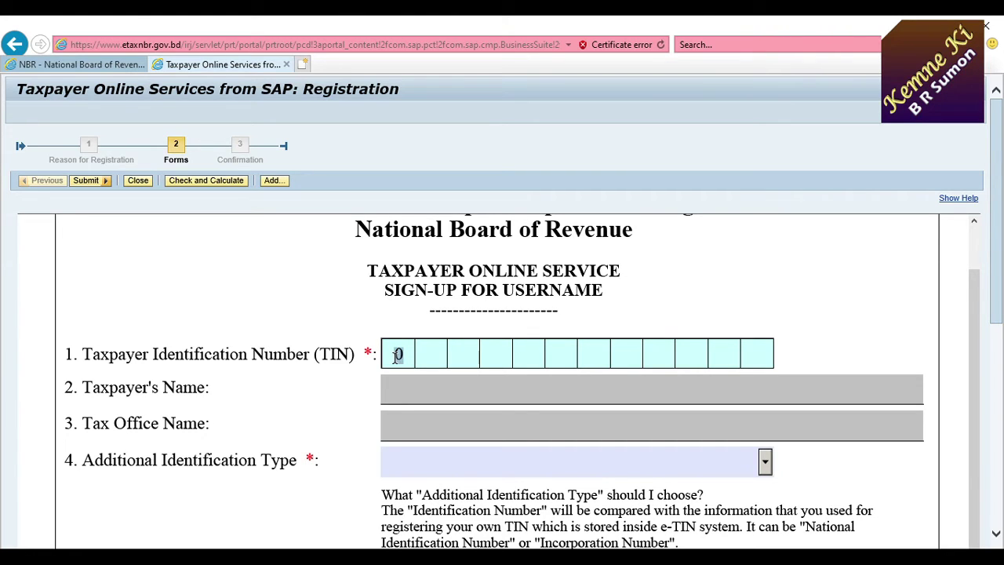
pyautogui.press('BackSpace')
pyautogui.write('123456789')
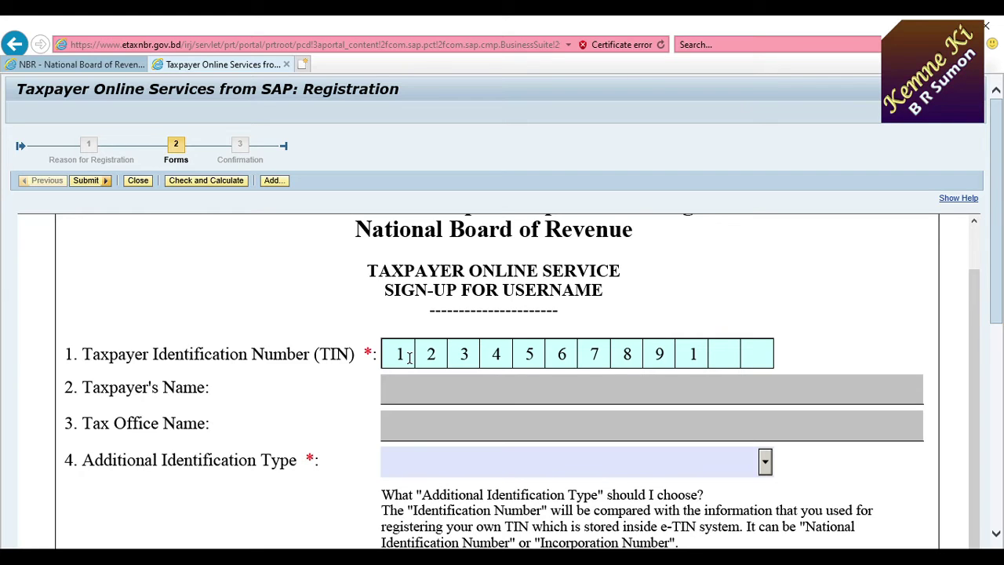
pyautogui.write('11')
# Step: Clear the sample number from the Taxpayer Identification Number (TIN) field
pyautogui.click(438, 355)
pyautogui.click(496, 354)
pyautogui.click(555, 354)
pyautogui.click(650, 355)
pyautogui.click(750, 356)
pyautogui.moveTo(399, 354); pyautogui.dragTo(763, 354)
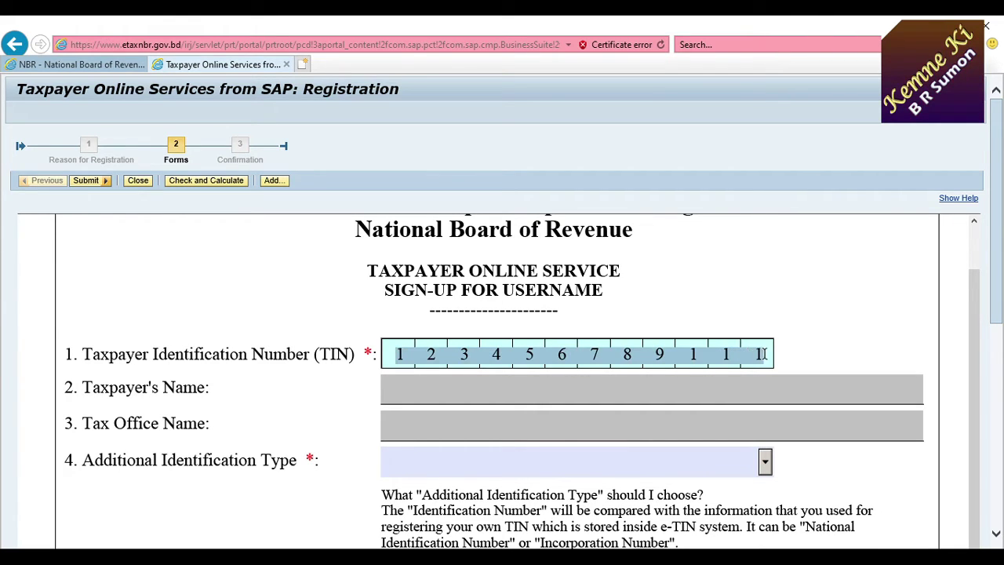
pyautogui.press('BackSpace')
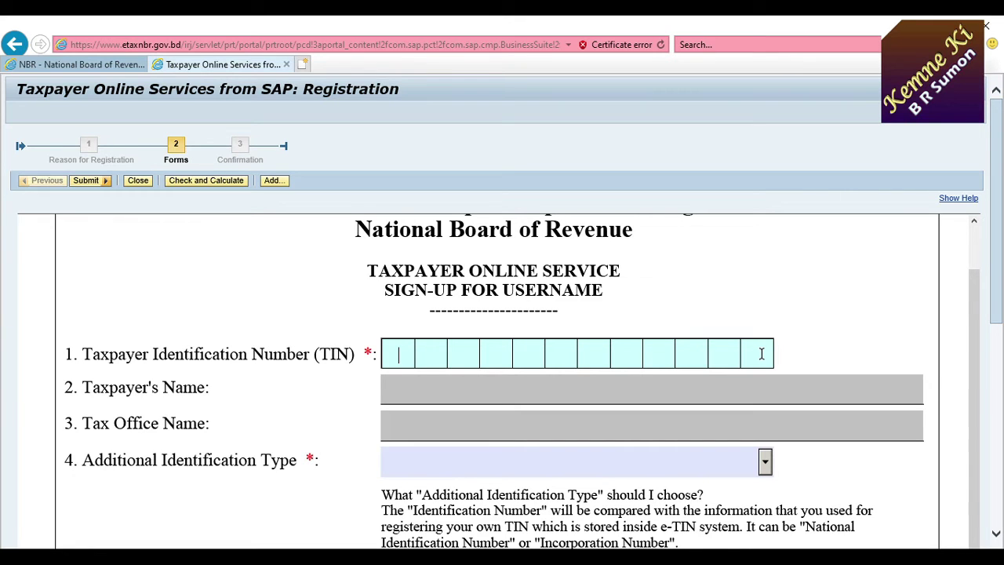
# Step: Set the Additional Identification Type to National Identification Number
pyautogui.scroll(-1, 482, 372)
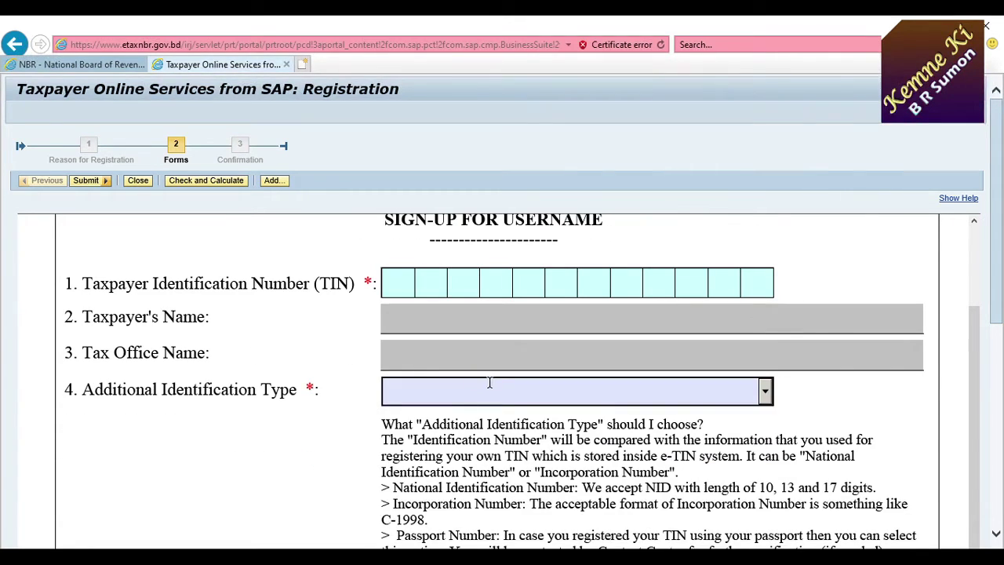
pyautogui.scroll(-1, 171, 412)
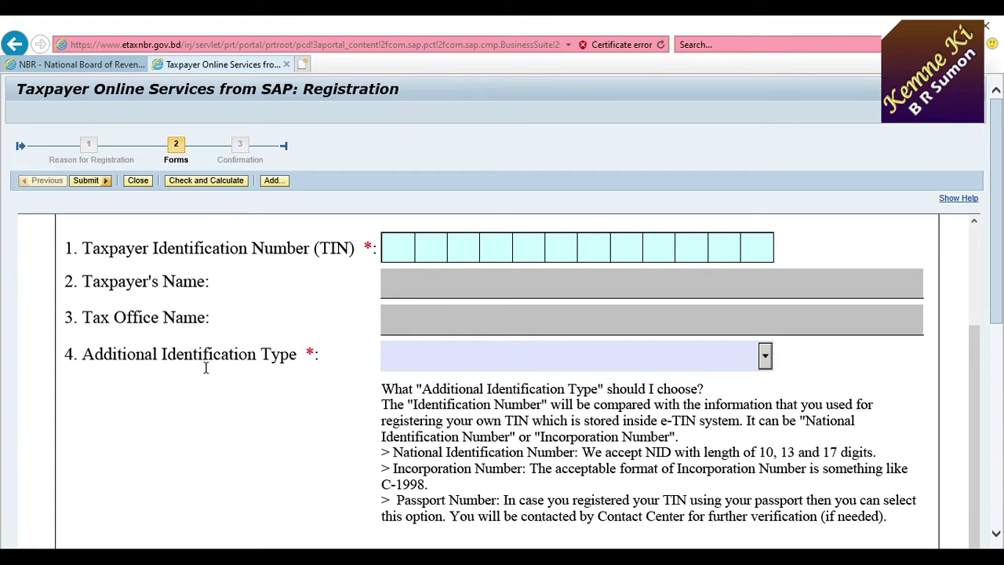
pyautogui.click(765, 357)
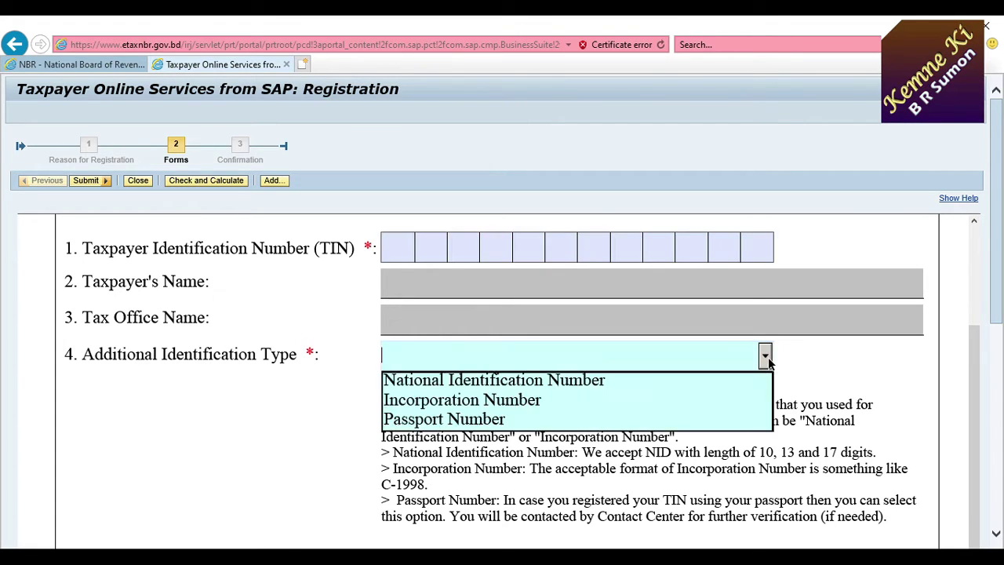
pyautogui.click(522, 385)
# Step: Go over the Identification Number, E-mail and Phone fields of the sign-up form
pyautogui.scroll(-3, 343, 433)
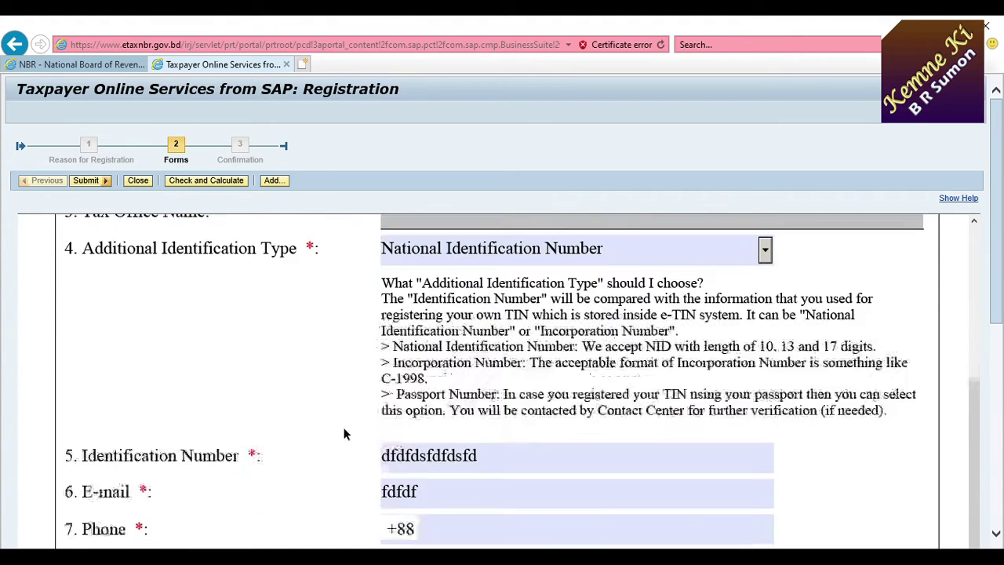
pyautogui.moveTo(522, 420); pyautogui.dragTo(325, 420)
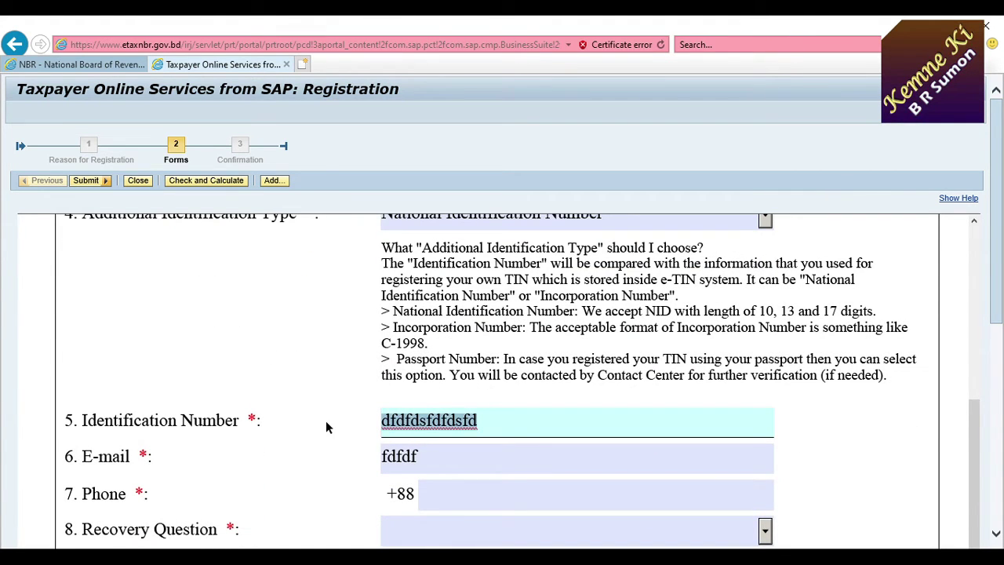
pyautogui.moveTo(441, 449); pyautogui.dragTo(276, 464)
pyautogui.scroll(-2, 269, 467)
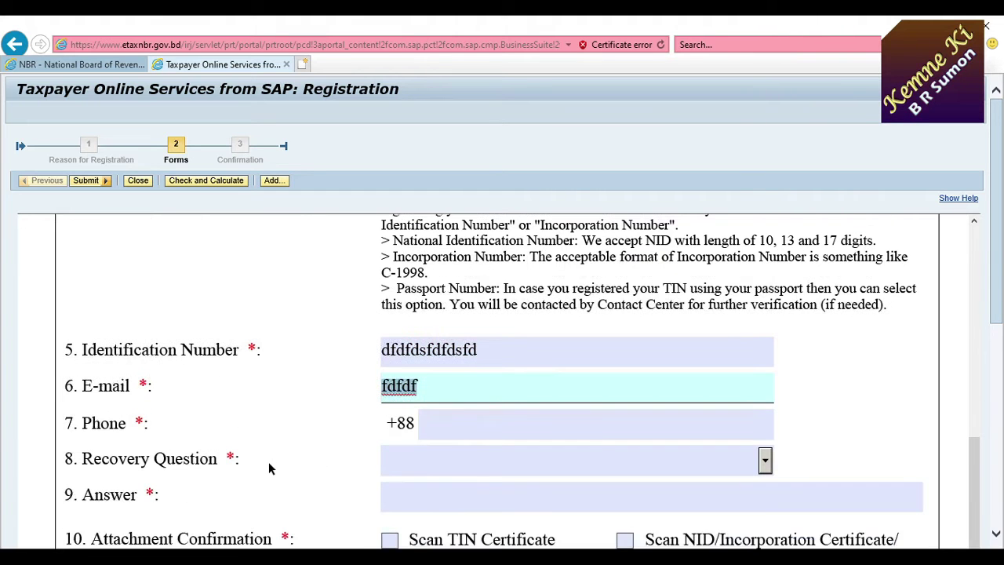
pyautogui.click(453, 426)
# Step: Set the Recovery Question to "What is the name of your first school?" and activate the Answer field
pyautogui.scroll(-2, 208, 417)
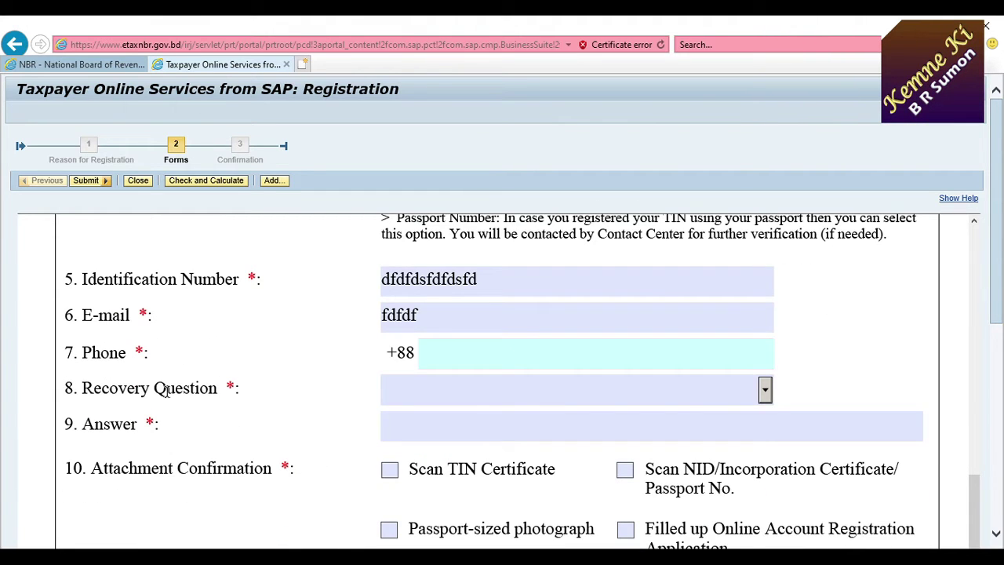
pyautogui.click(766, 391)
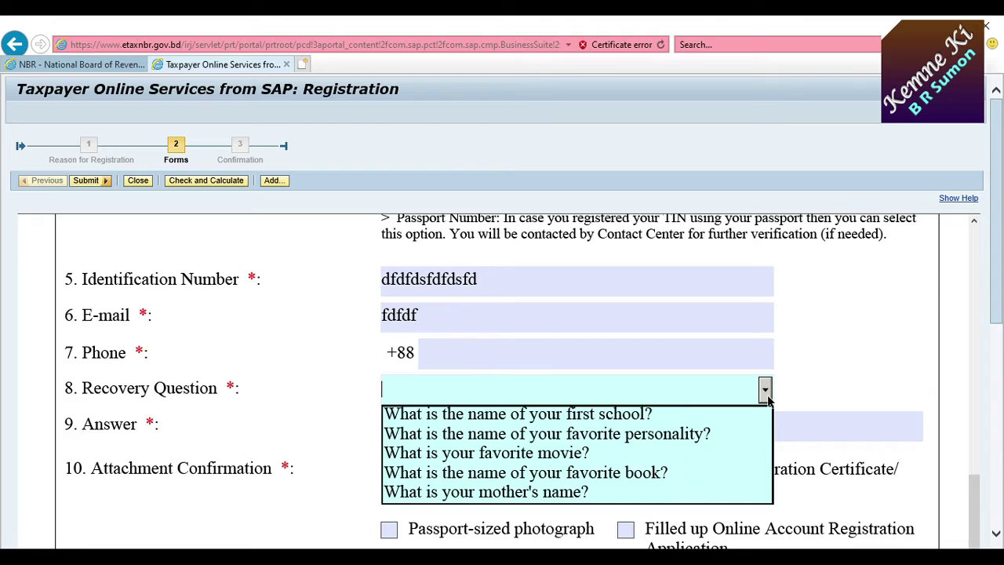
pyautogui.click(649, 414)
pyautogui.click(610, 420)
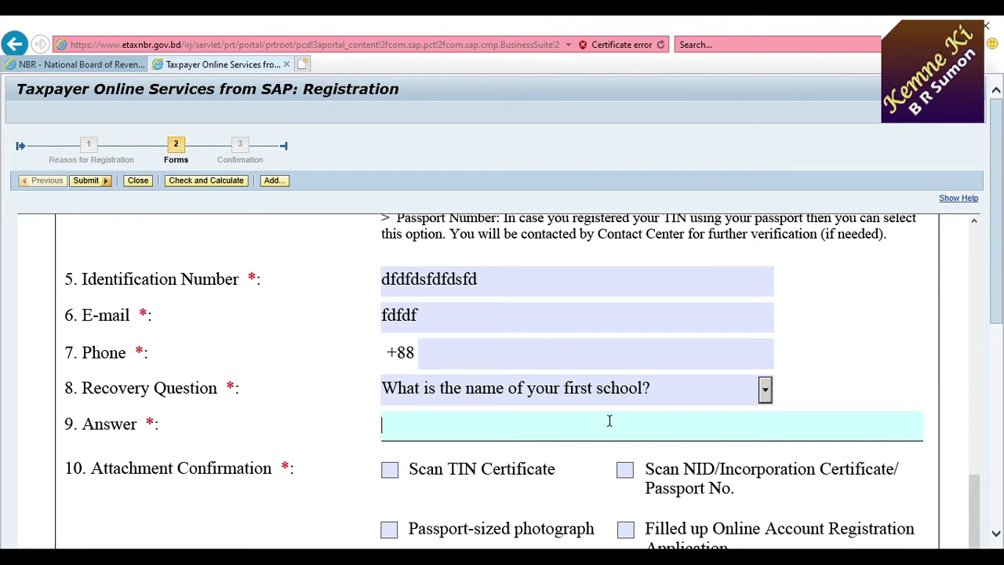
# Step: Go over the Attachment Confirmation options of the sign-up form, from Scan TIN Certificate to Filled up Online Account Registration Application
pyautogui.scroll(-2, 295, 407)
pyautogui.scroll(-1, 188, 406)
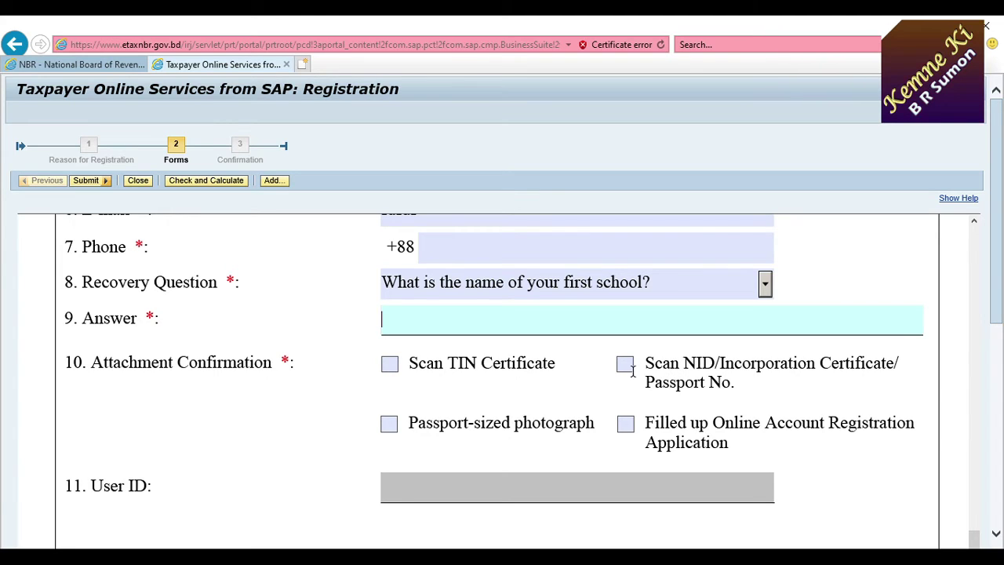
pyautogui.click(695, 364)
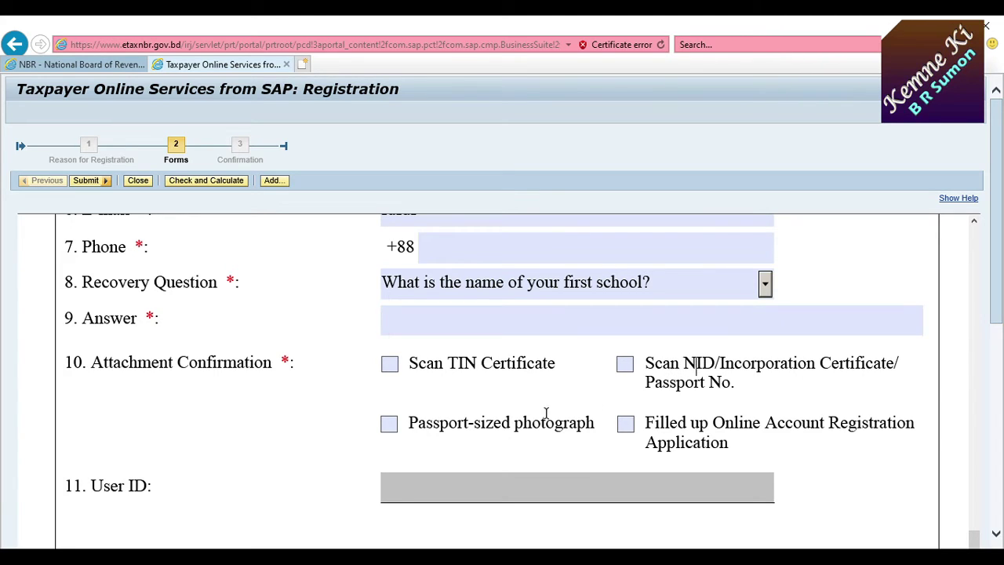
pyautogui.click(428, 428)
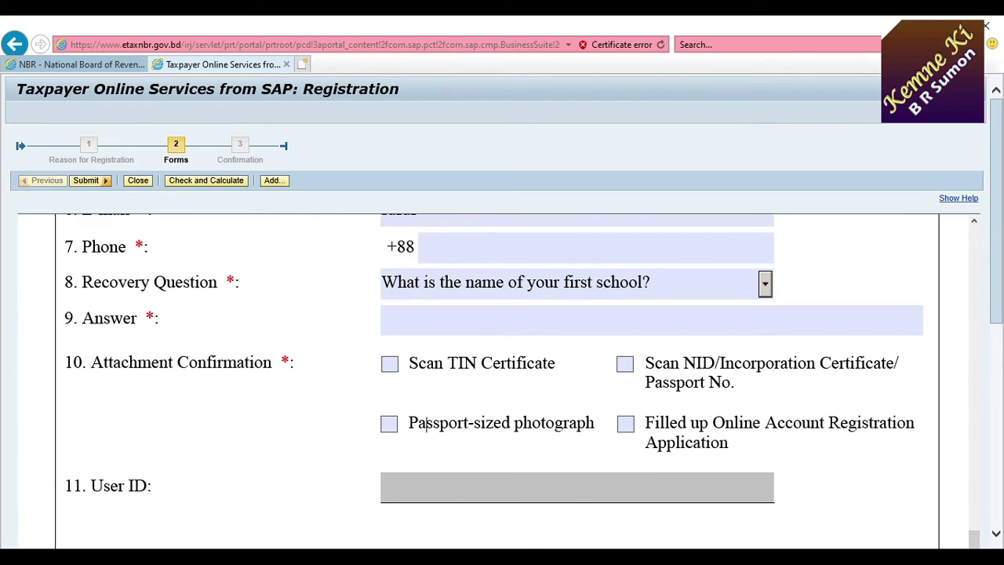
# Step: Open the soft copy of the online account registration application form from the NBR information page
pyautogui.moveTo(416, 558)
pyautogui.click(345, 508)
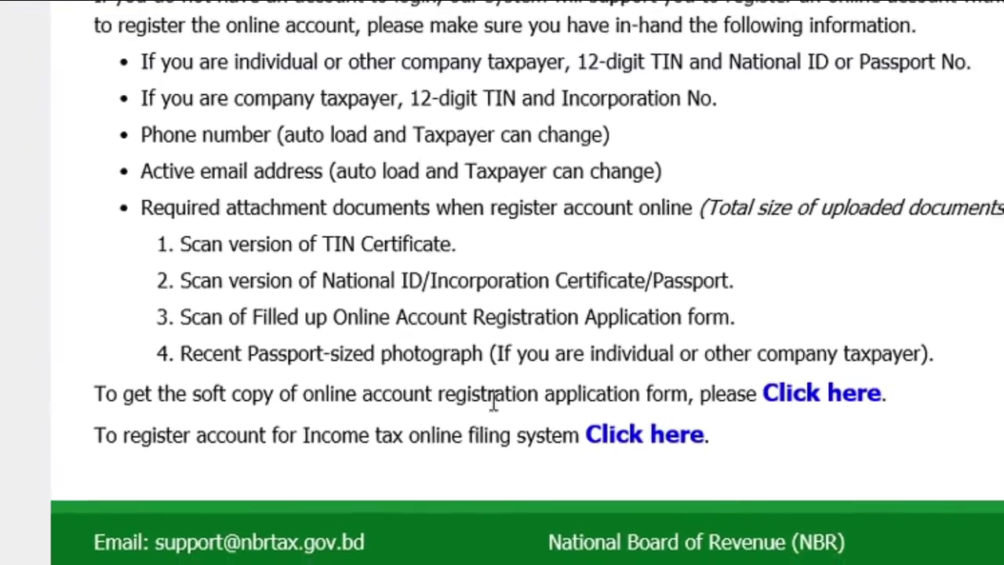
pyautogui.click(784, 397)
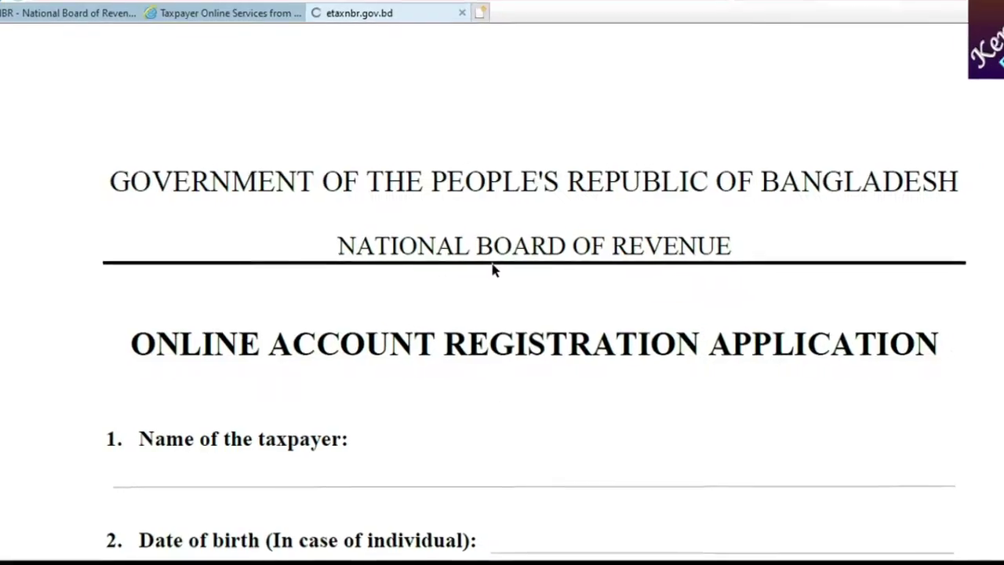
# Step: Read through the Online Account Registration Application form from the taxpayer's name to the signature
pyautogui.scroll(-4, 397, 314)
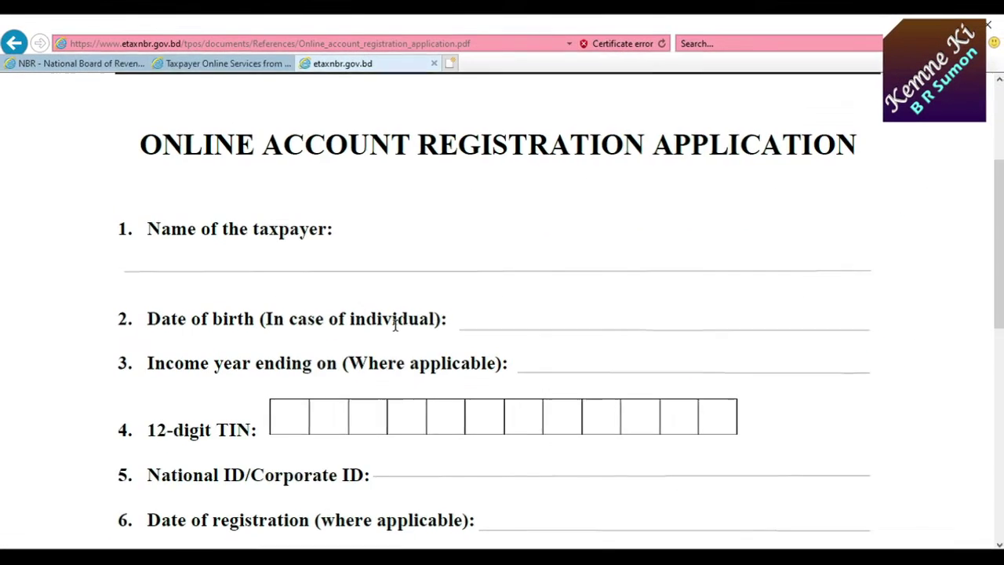
pyautogui.scroll(-5, 396, 325)
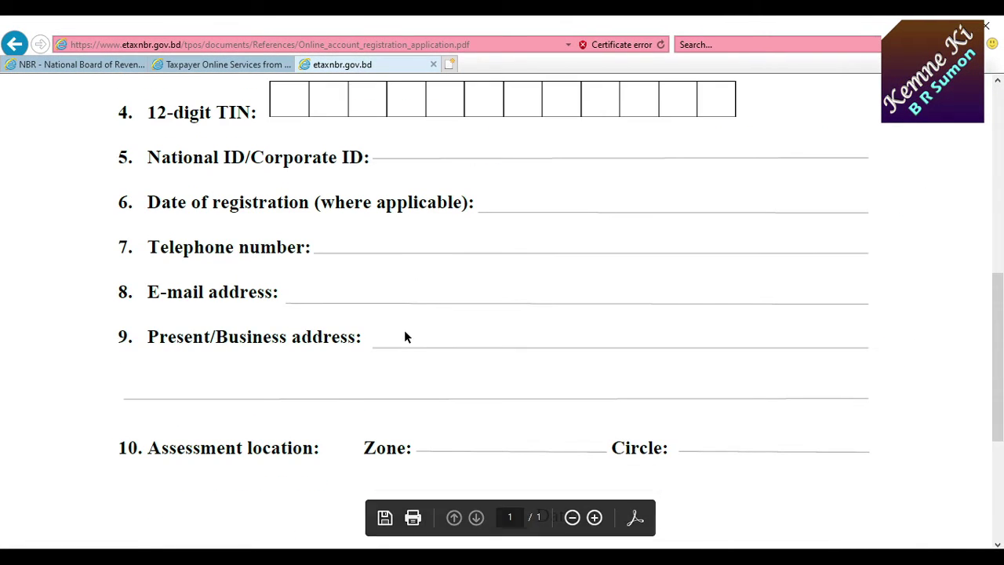
pyautogui.scroll(-5, 404, 330)
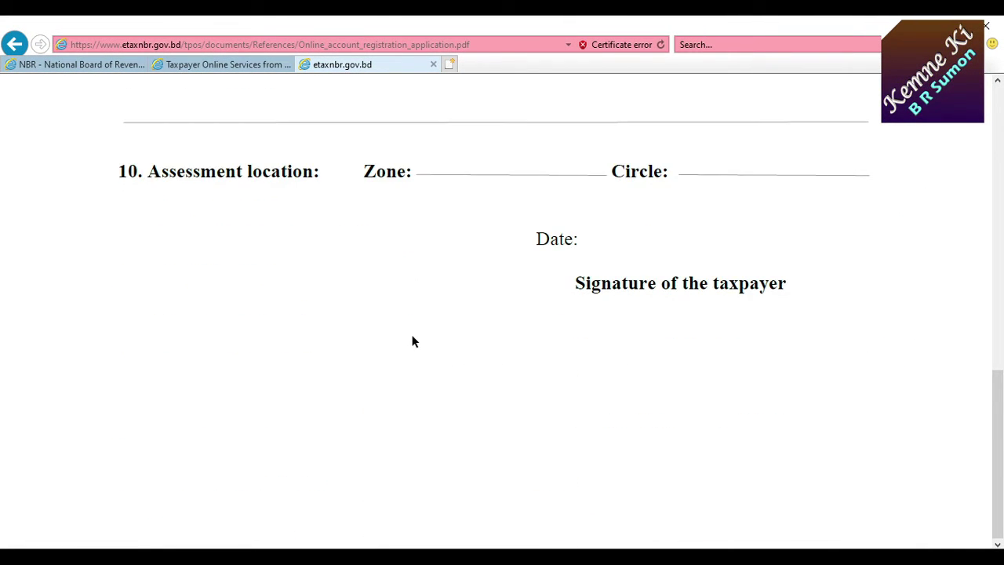
pyautogui.scroll(6, 409, 340)
pyautogui.scroll(5, 406, 342)
pyautogui.scroll(-1, 363, 337)
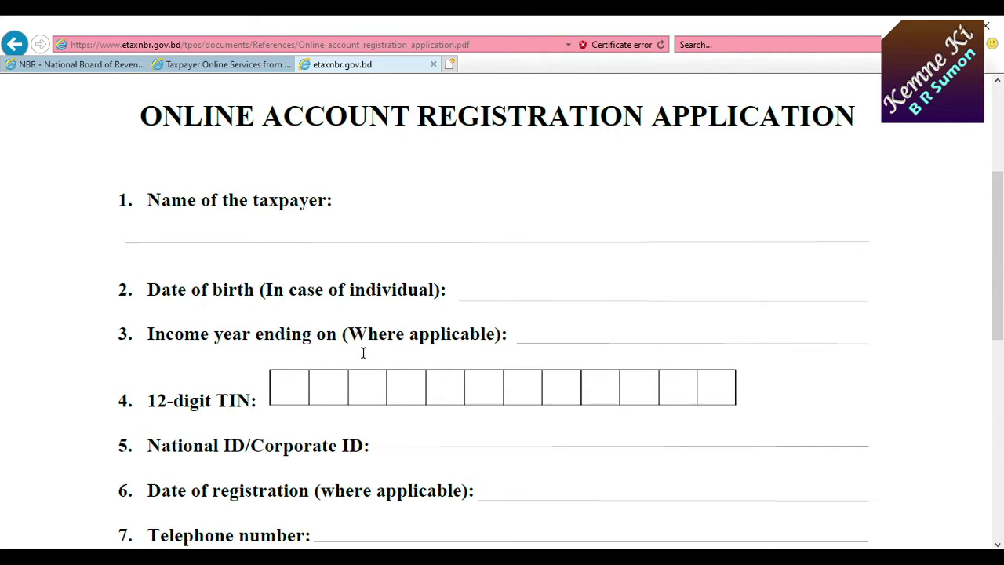
pyautogui.scroll(-1, 351, 315)
pyautogui.scroll(-2, 372, 341)
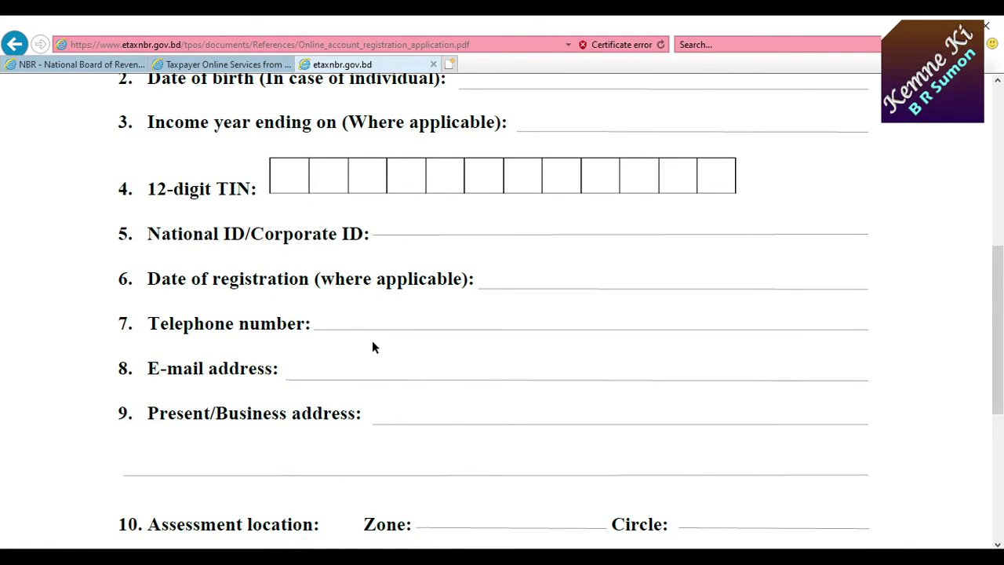
pyautogui.scroll(3, 375, 338)
pyautogui.scroll(2, 372, 339)
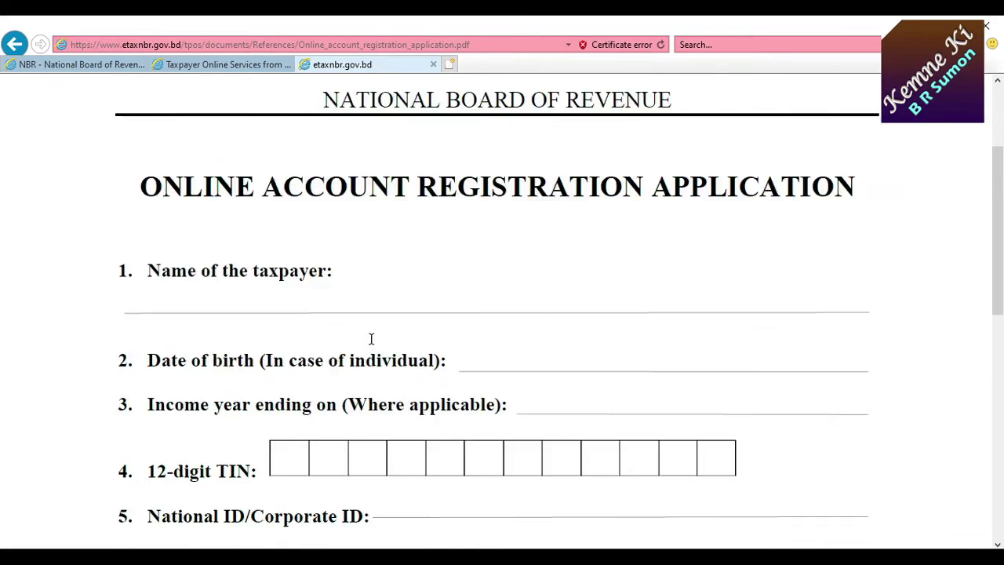
# Step: Examine the 12-digit TIN boxes and remaining fields of the application form, and close the document
pyautogui.scroll(-1, 359, 343)
pyautogui.doubleClick(291, 424)
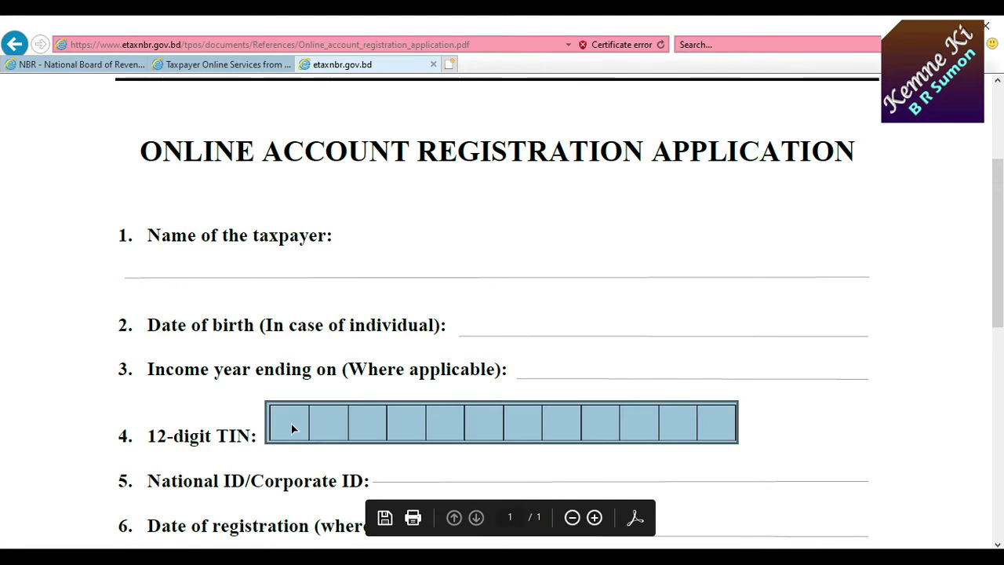
pyautogui.click(346, 422)
pyautogui.scroll(-2, 470, 330)
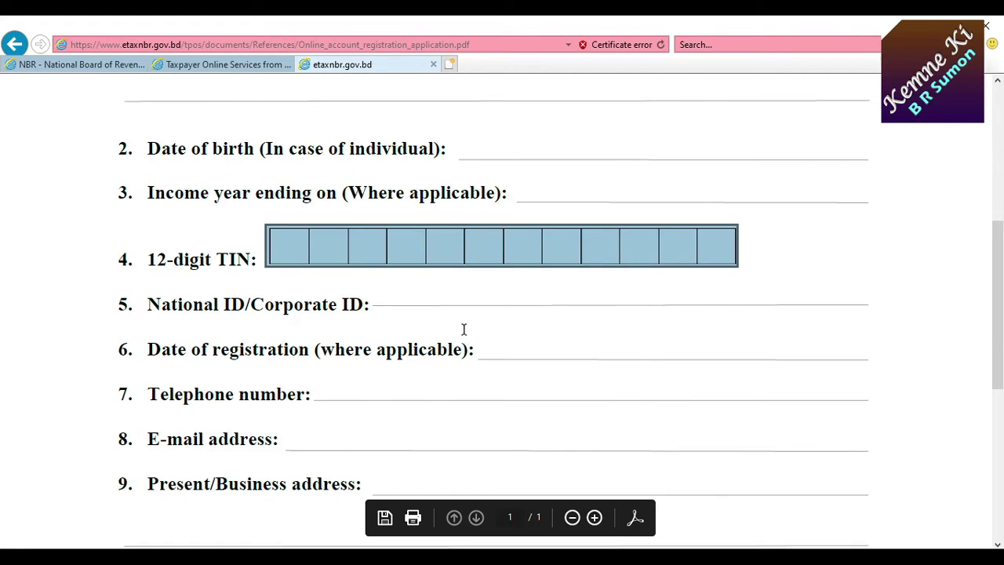
pyautogui.scroll(3, 462, 330)
pyautogui.scroll(-5, 416, 329)
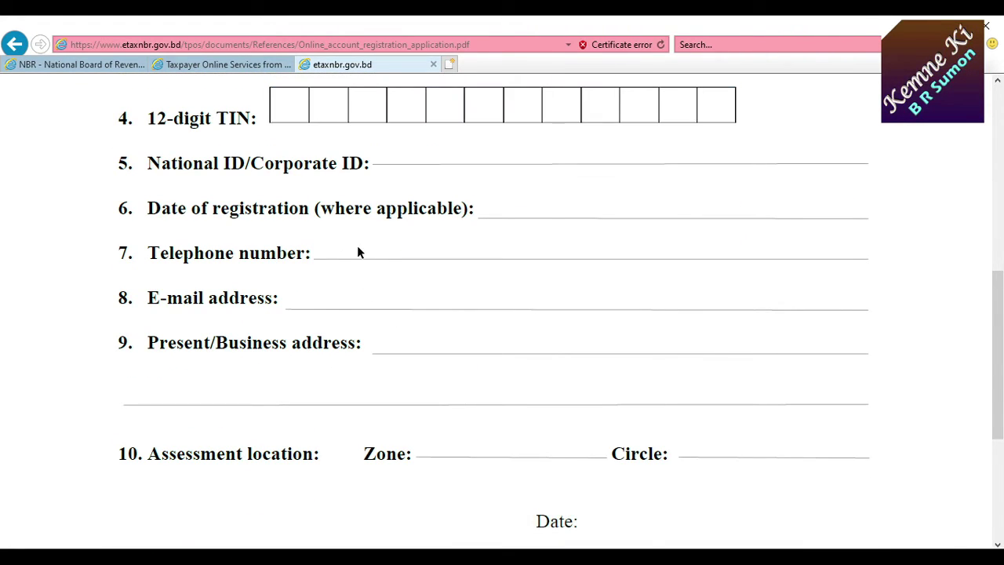
pyautogui.click(434, 64)
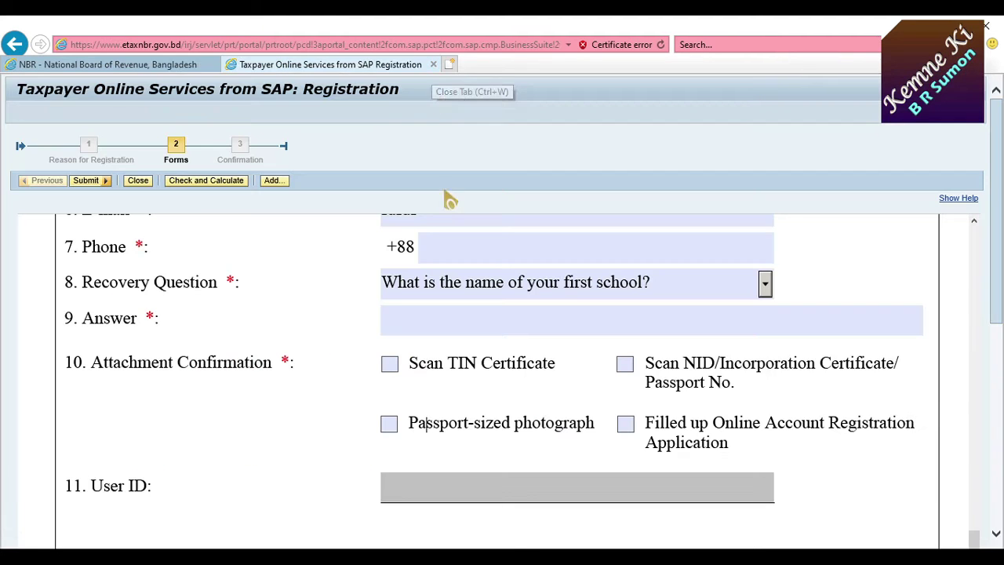
# Step: Review the completed sign-up form's entries from the Taxpayer Identification Number down to the Attachment Confirmation checkboxes
pyautogui.scroll(-1, 372, 387)
pyautogui.scroll(5, 373, 387)
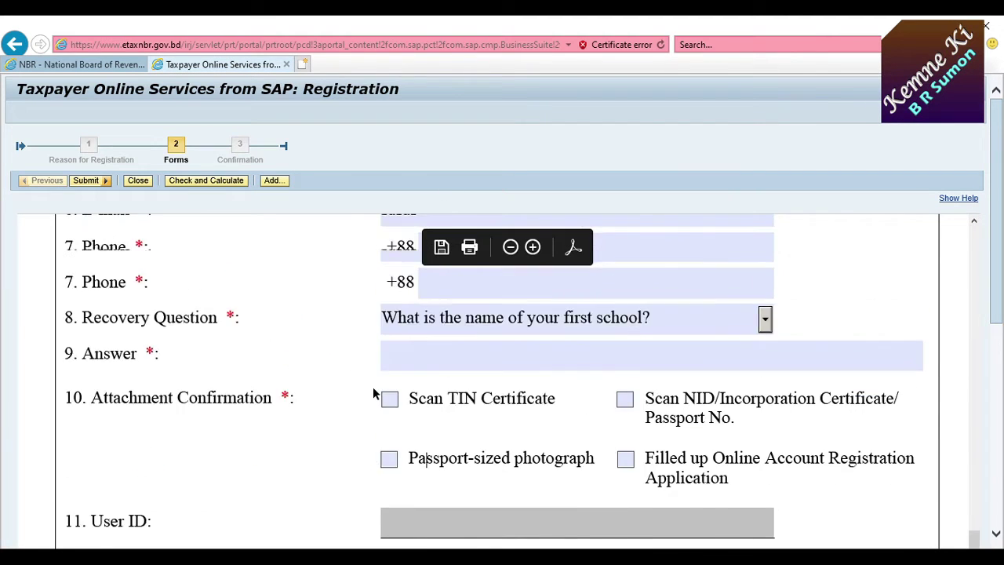
pyautogui.scroll(10, 367, 371)
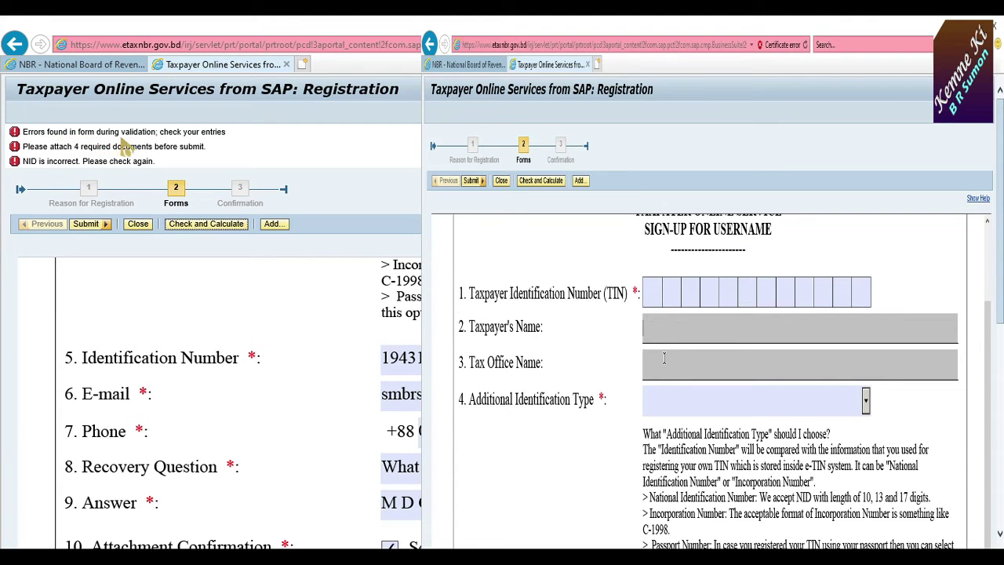
pyautogui.scroll(3, 364, 409)
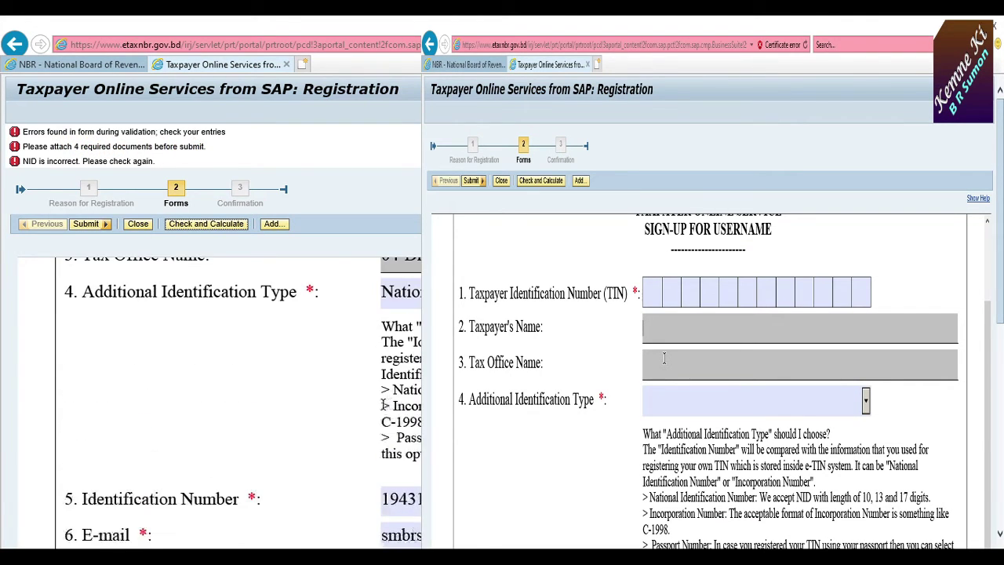
pyautogui.scroll(3, 361, 411)
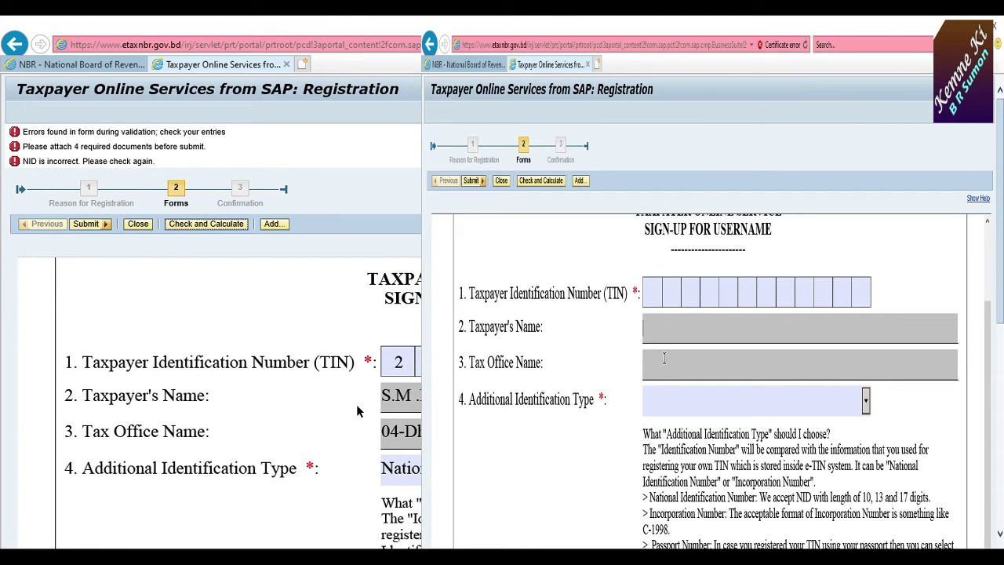
pyautogui.scroll(-3, 361, 416)
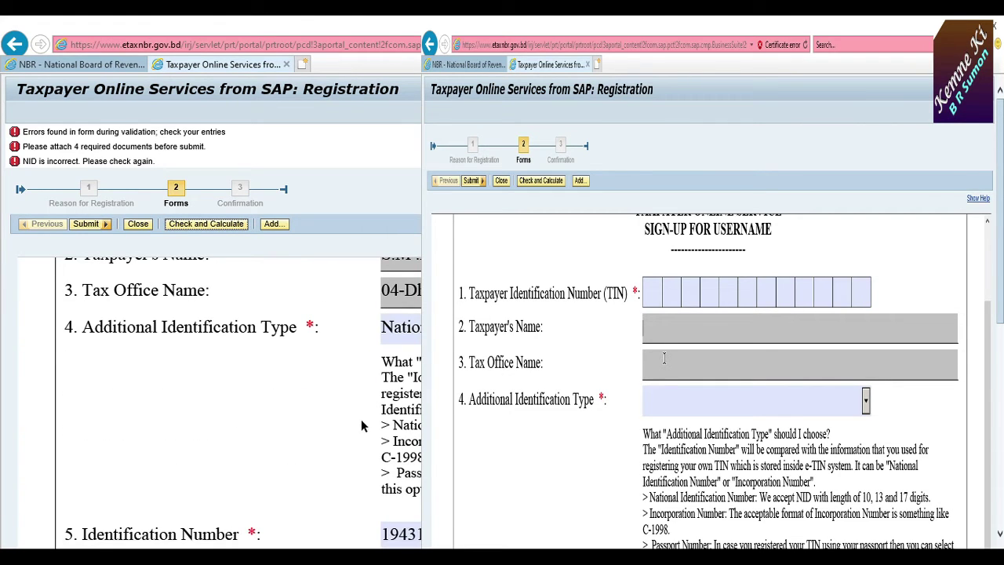
pyautogui.scroll(-4, 212, 352)
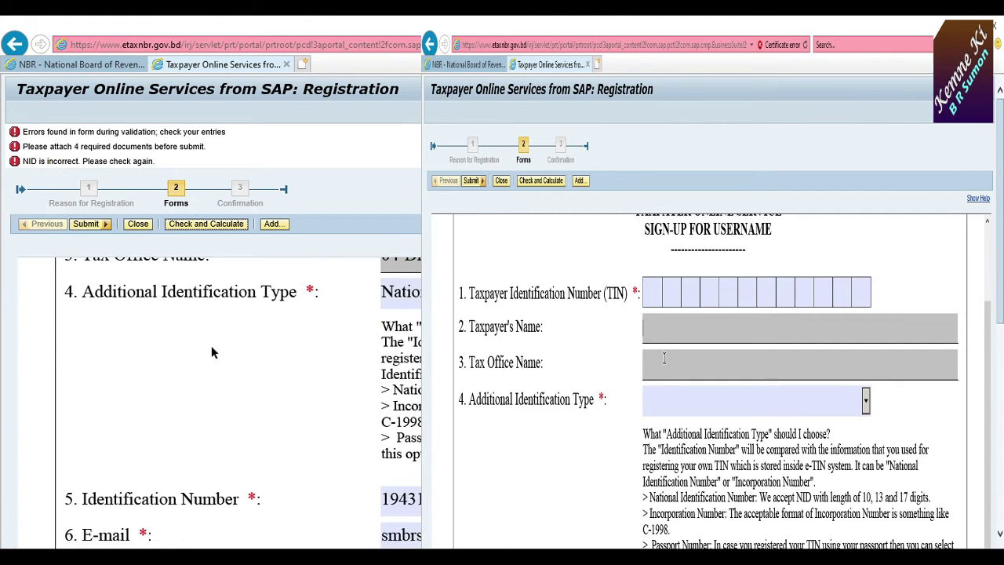
pyautogui.scroll(-2, 241, 405)
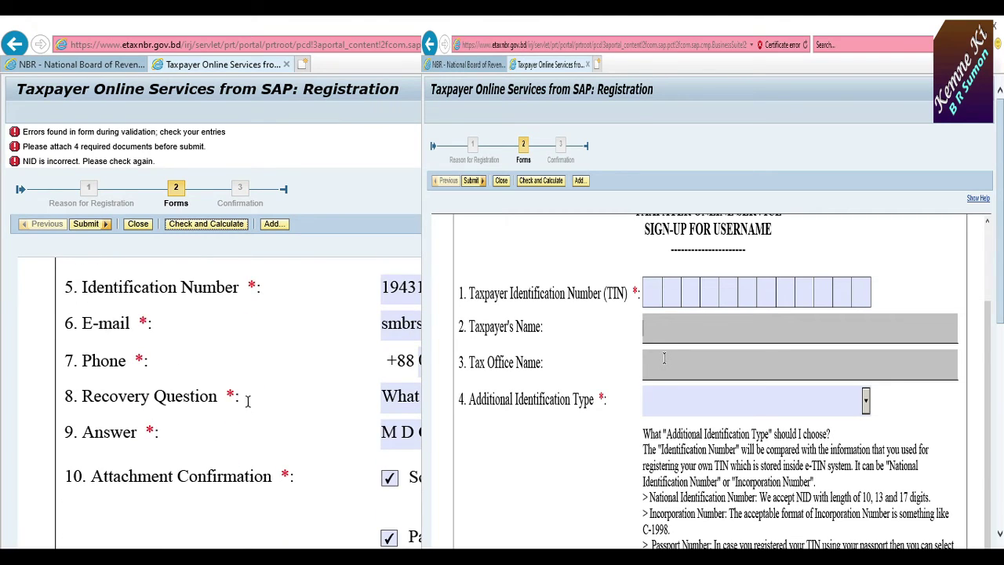
pyautogui.scroll(-2, 248, 401)
pyautogui.scroll(-1, 390, 424)
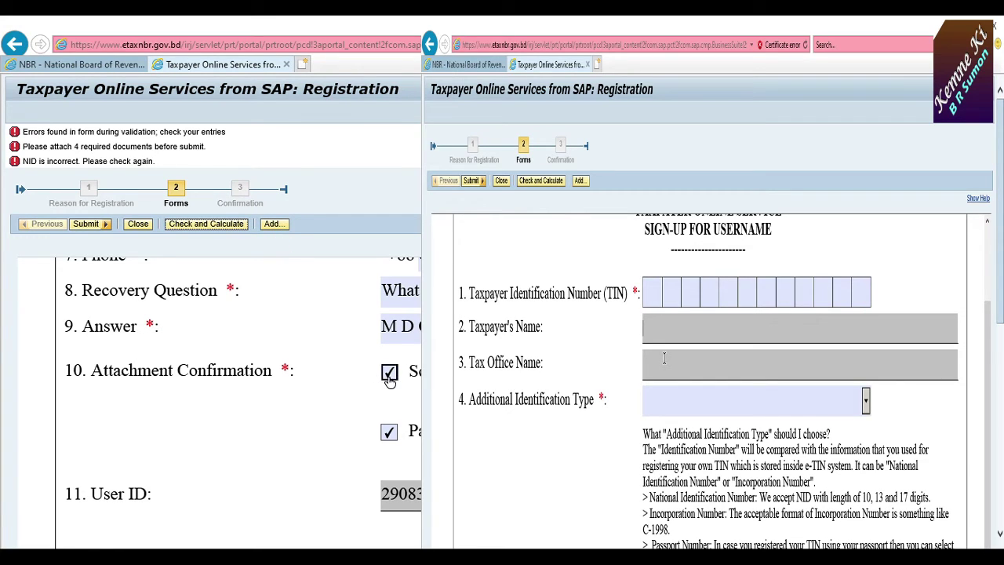
pyautogui.click(390, 434)
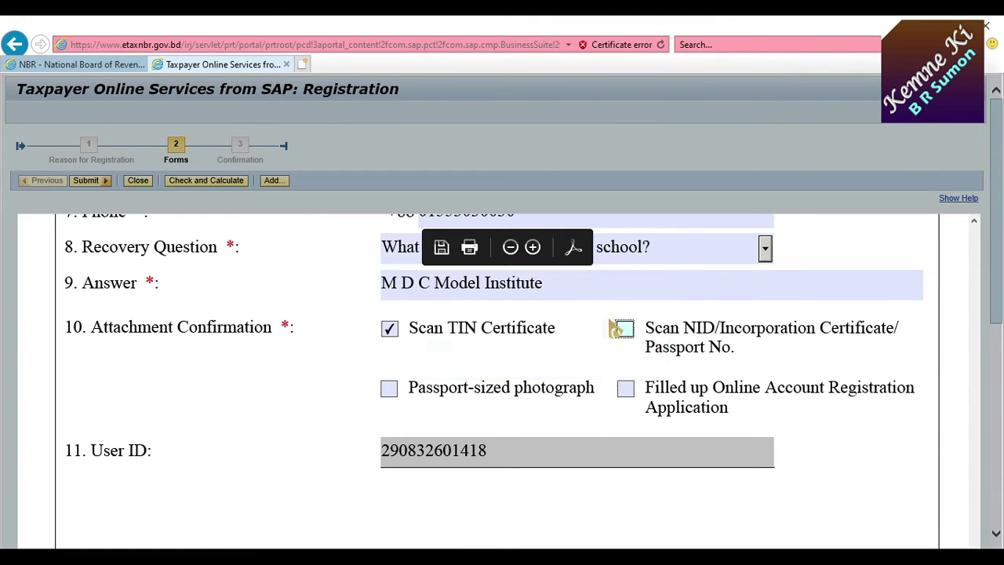
# Step: Choose the TIN certificate PDF from the ETAXNBR_GOV_BD registration folder as the attachment file
pyautogui.click(620, 328)
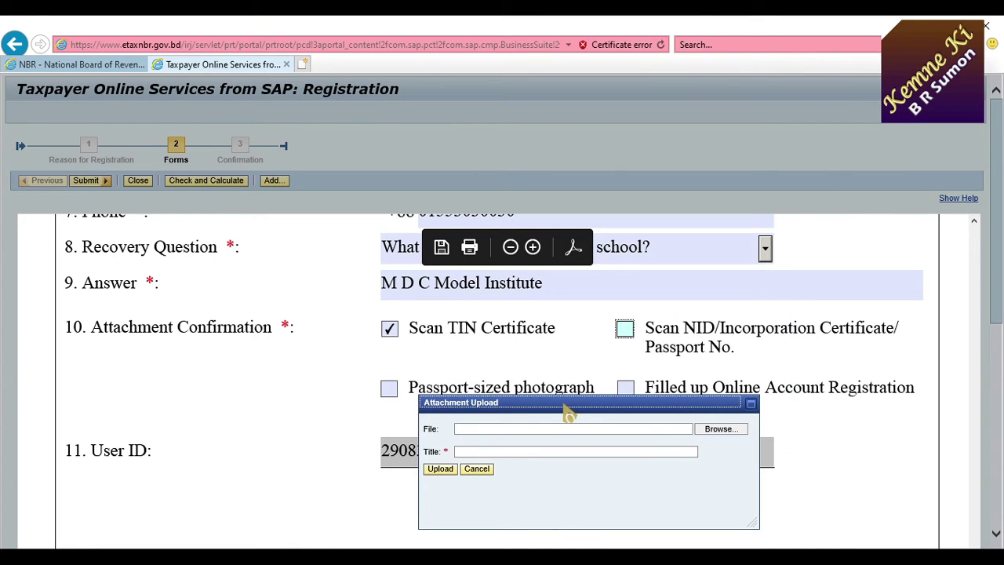
pyautogui.click(715, 432)
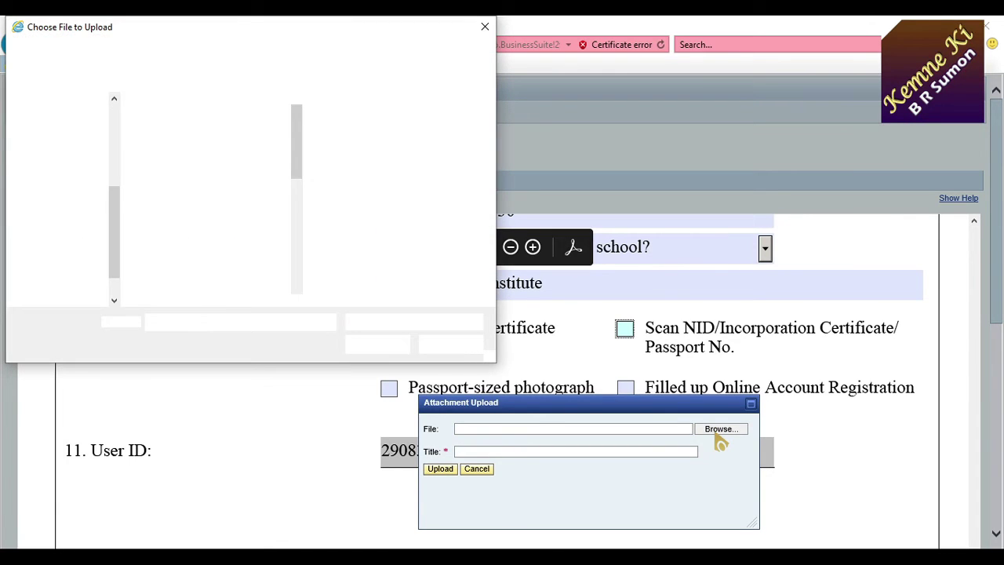
pyautogui.scroll(2, 77, 237)
pyautogui.scroll(1, 51, 243)
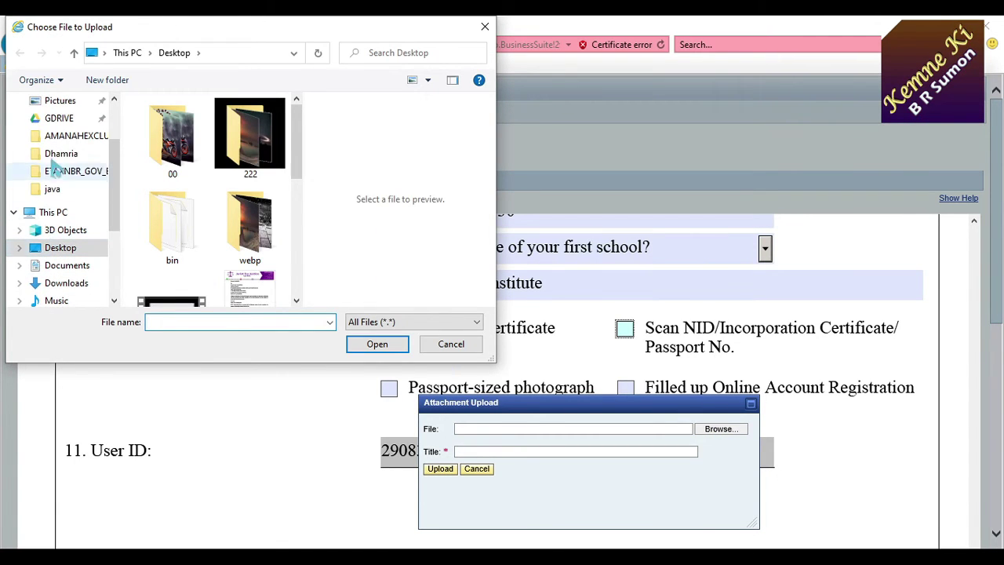
pyautogui.click(73, 173)
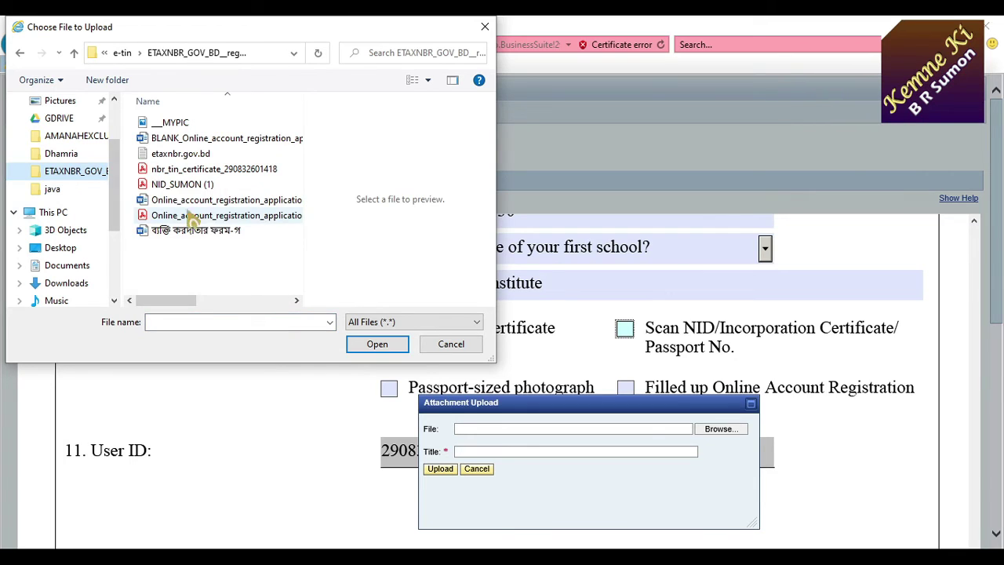
pyautogui.click(188, 169)
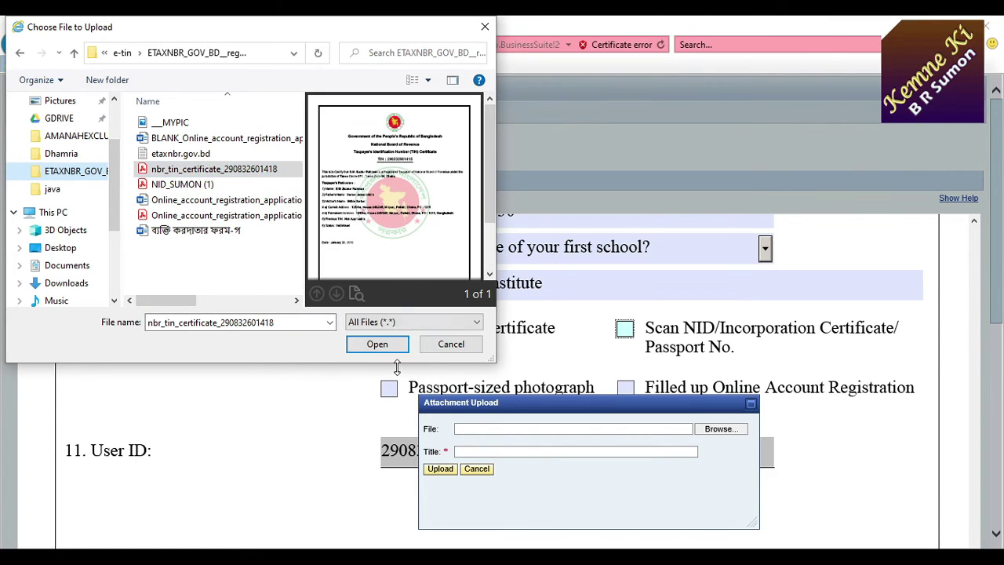
pyautogui.click(381, 346)
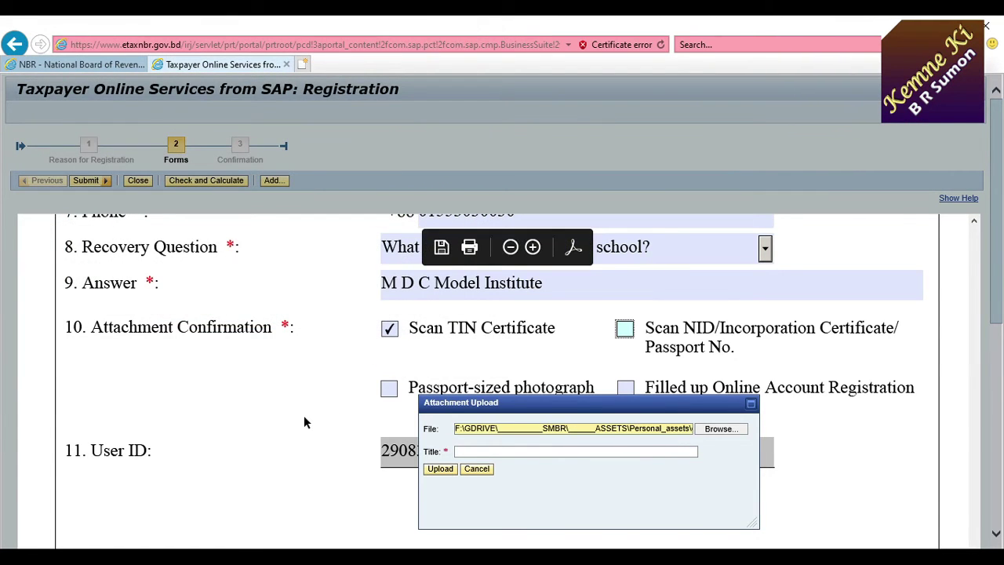
# Step: Title the attachment "Scan TIN Certificate" and upload it
pyautogui.click(491, 453)
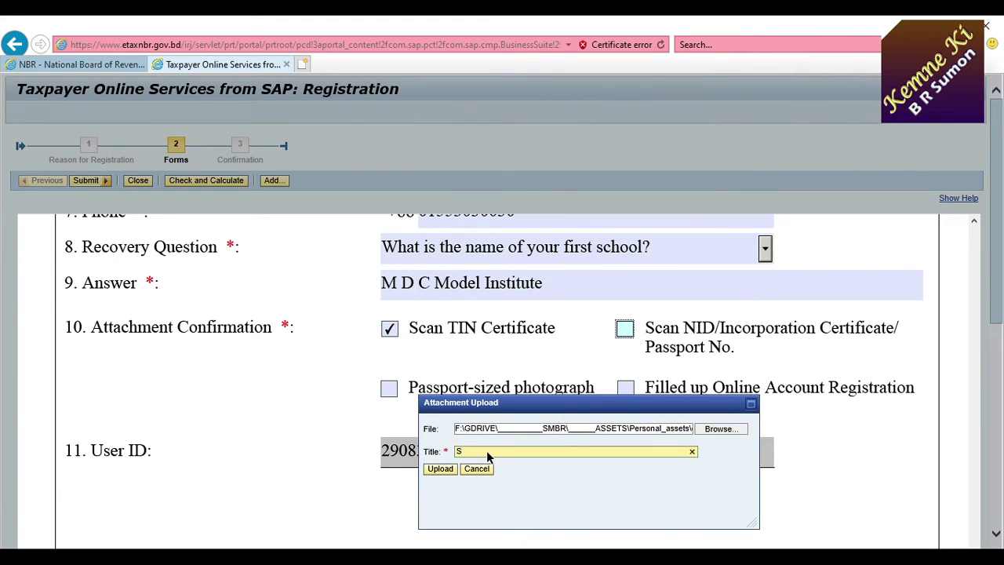
pyautogui.write('Scan')
pyautogui.press('BackSpace')
pyautogui.write('N Certificate')
pyautogui.click(442, 470)
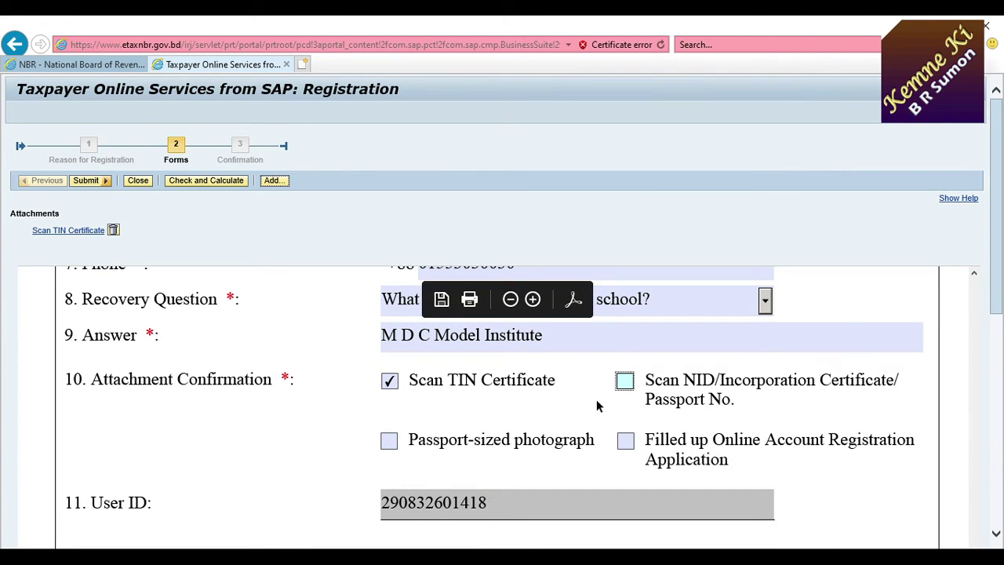
# Step: Mark the Scan NID/Incorporation Certificate/Passport No. confirmation and choose the NID PDF as the file for a new attachment
pyautogui.click(626, 382)
pyautogui.click(274, 181)
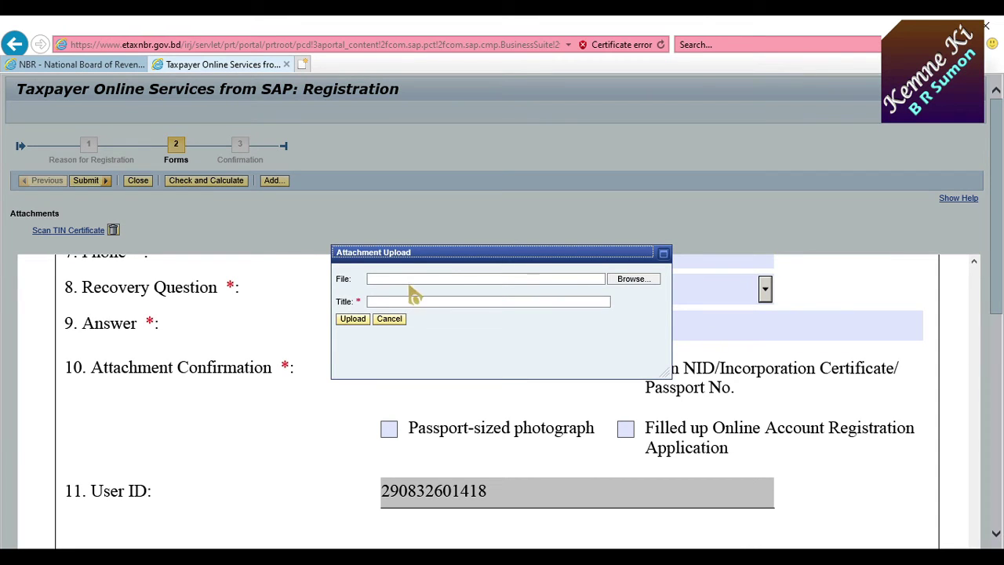
pyautogui.click(636, 282)
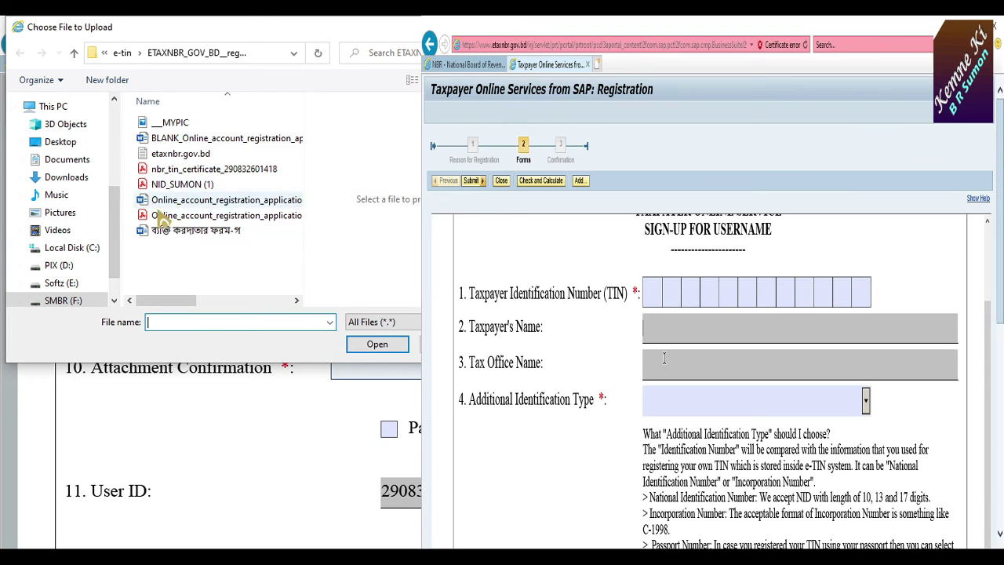
pyautogui.click(180, 184)
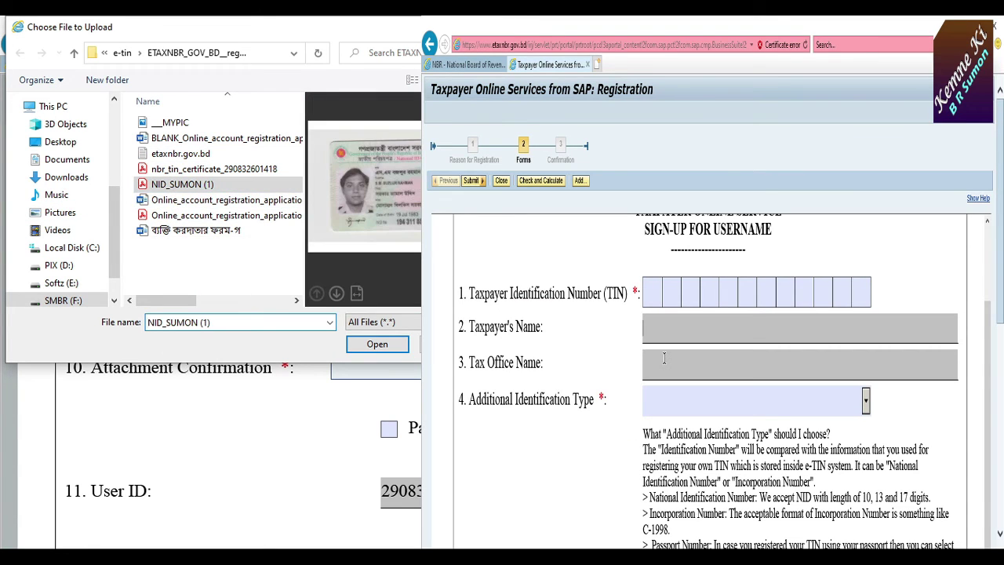
pyautogui.click(377, 345)
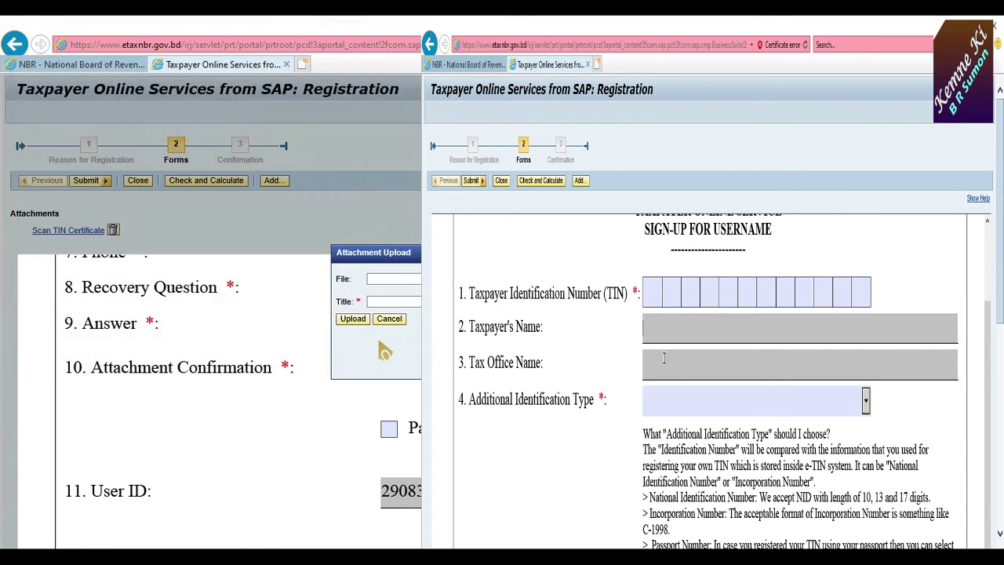
# Step: Title the attachment "Scanned NID" and upload it
pyautogui.click(400, 301)
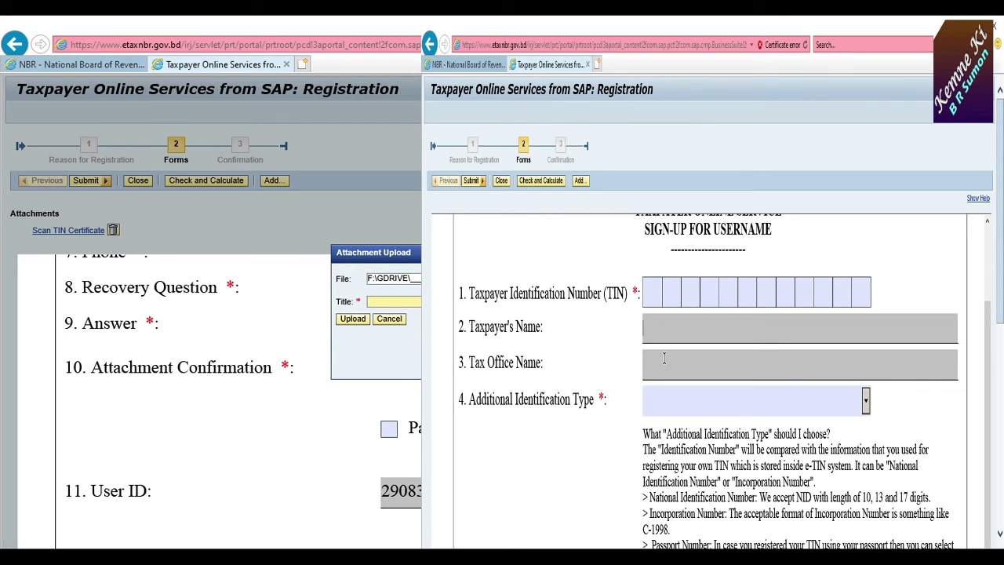
pyautogui.write('Scan')
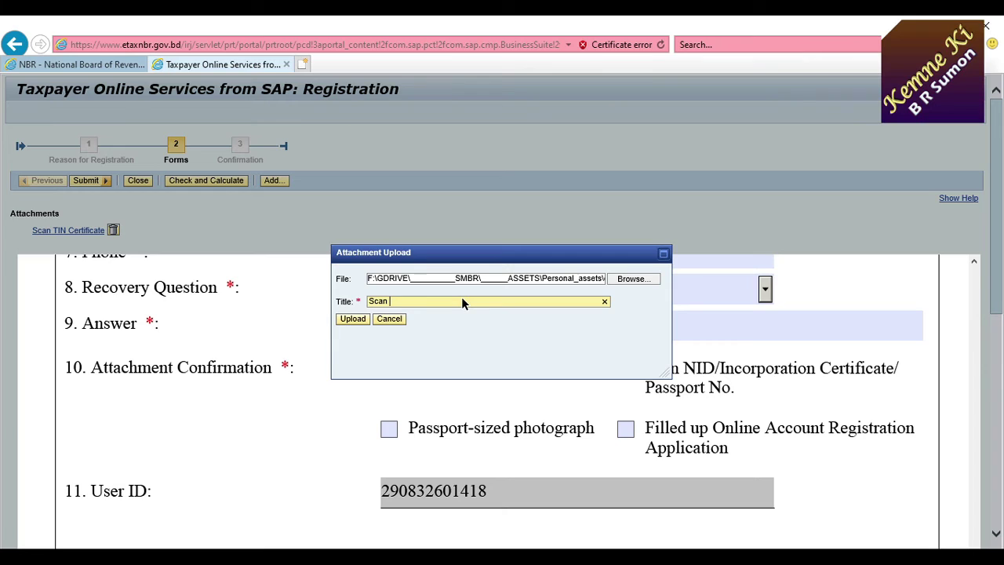
pyautogui.press('BackSpace')
pyautogui.write('ned')
pyautogui.press('BackSpace')
pyautogui.press('BackSpace')
pyautogui.write('ed ')
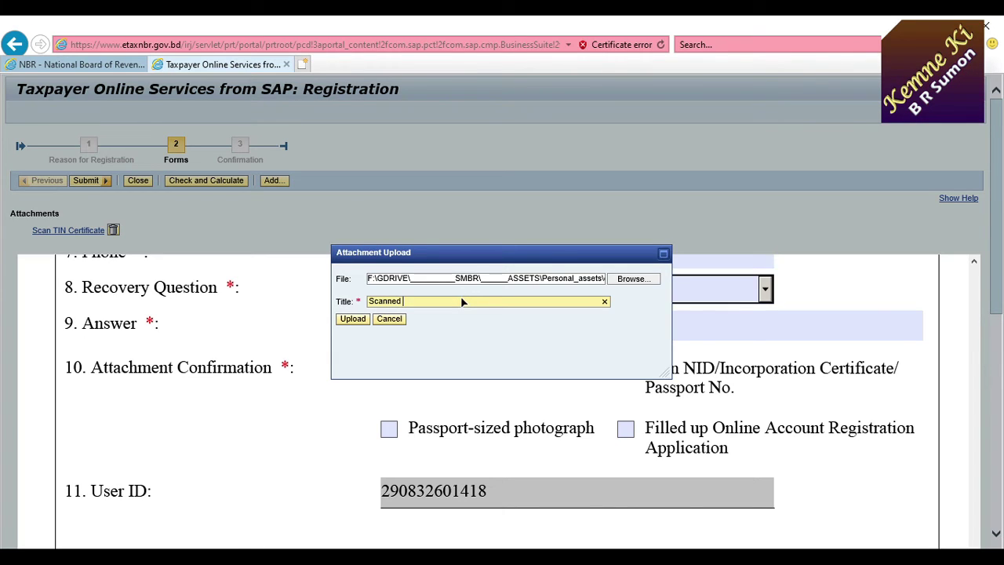
pyautogui.write('NID')
pyautogui.click(350, 322)
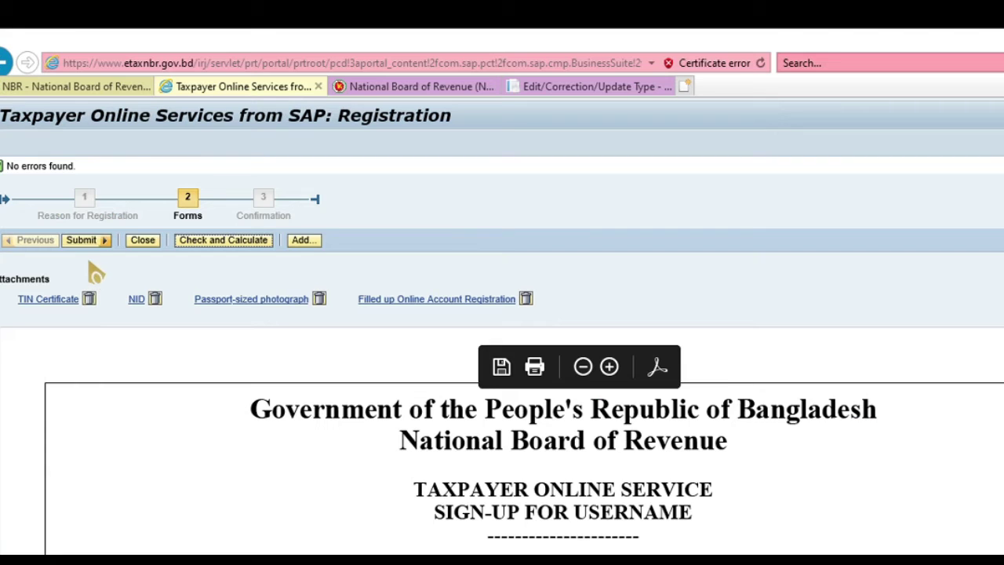
# Step: Submit the completed registration to the tax authority and print its confirmation, allowing the site's pop-up once
pyautogui.click(85, 195)
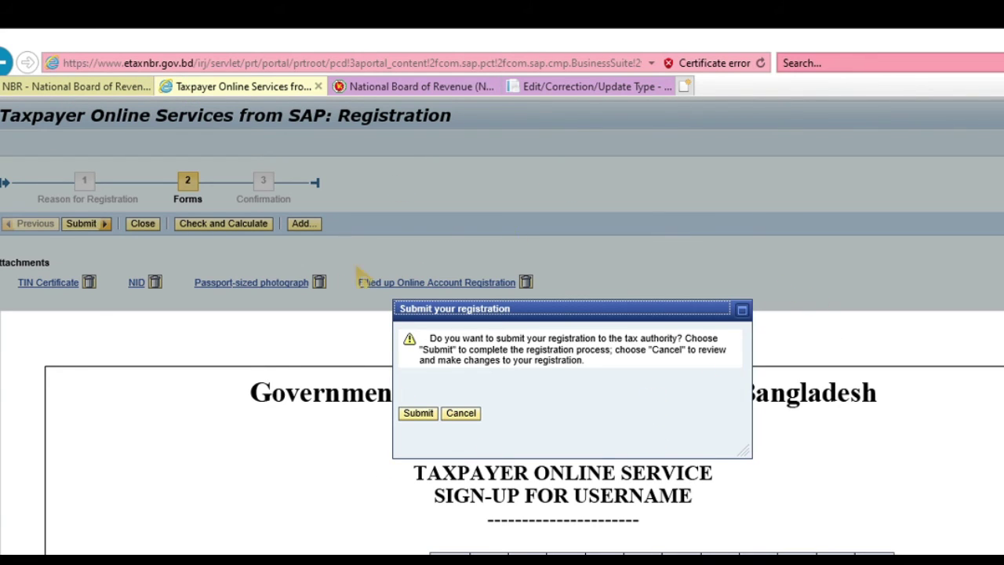
pyautogui.click(419, 416)
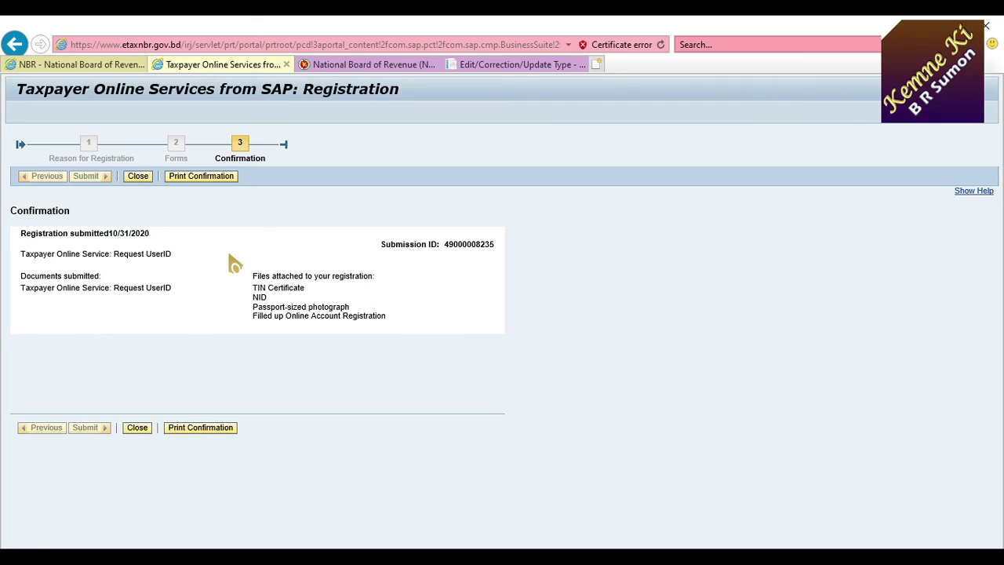
pyautogui.click(206, 180)
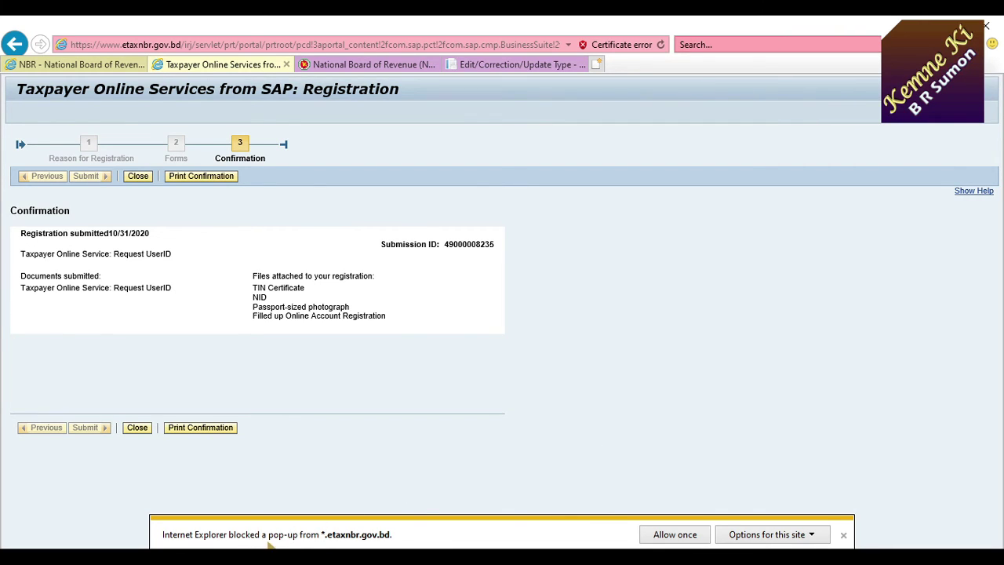
pyautogui.click(673, 536)
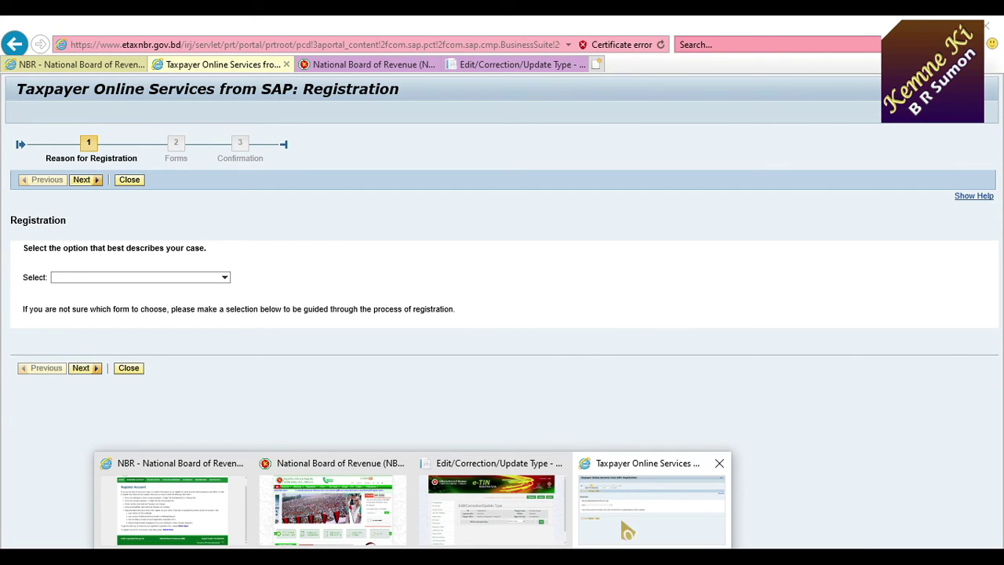
# Step: Check the running apps in Task Manager, highlighting Adobe Acrobat Reader DC, and close Task Manager
pyautogui.rightClick(617, 554)
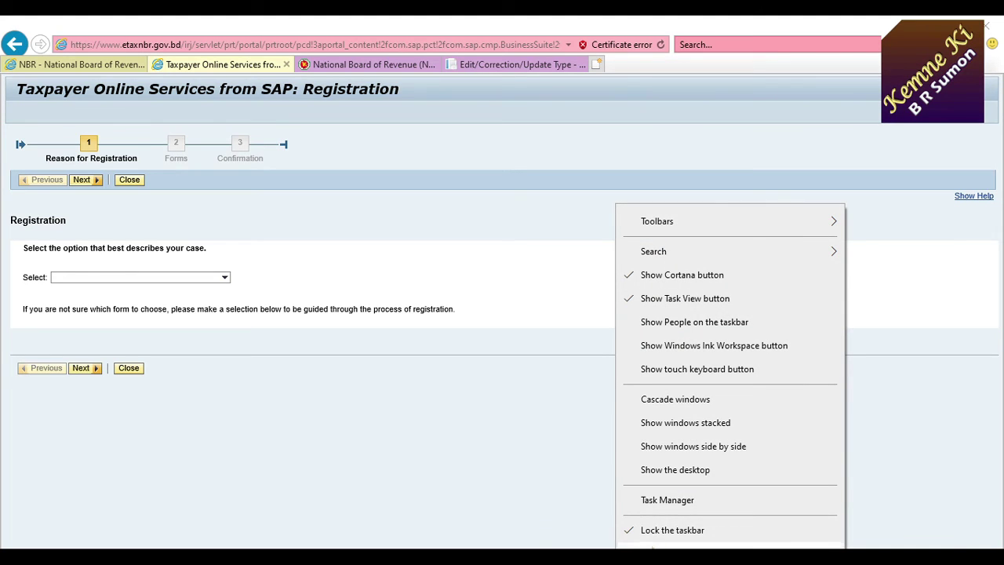
pyautogui.click(680, 503)
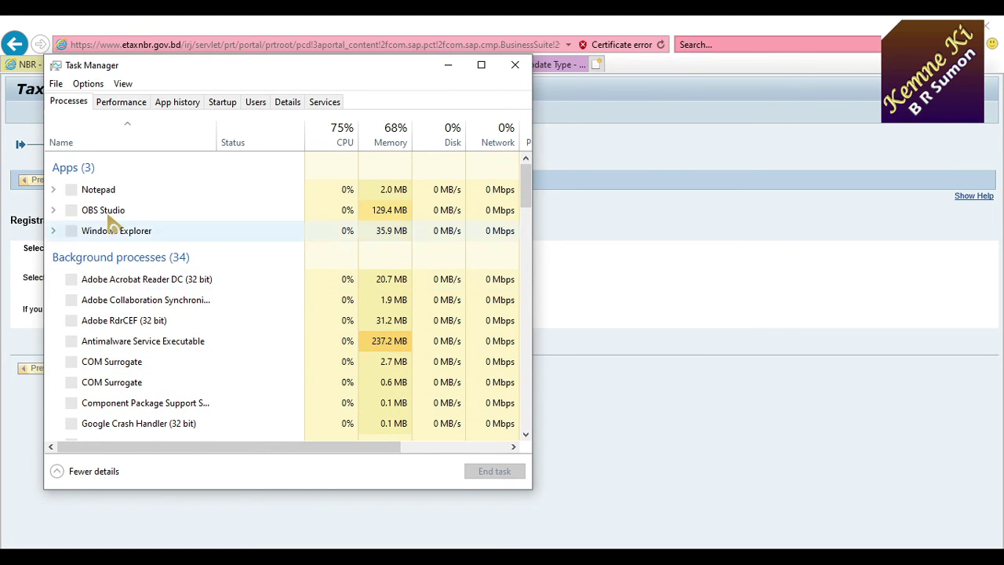
pyautogui.scroll(1, 153, 314)
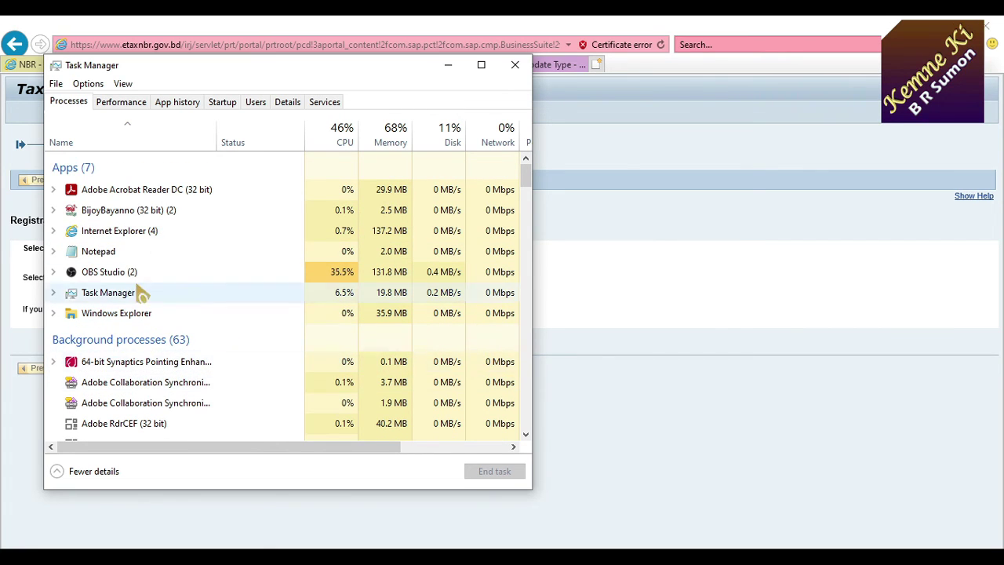
pyautogui.click(162, 196)
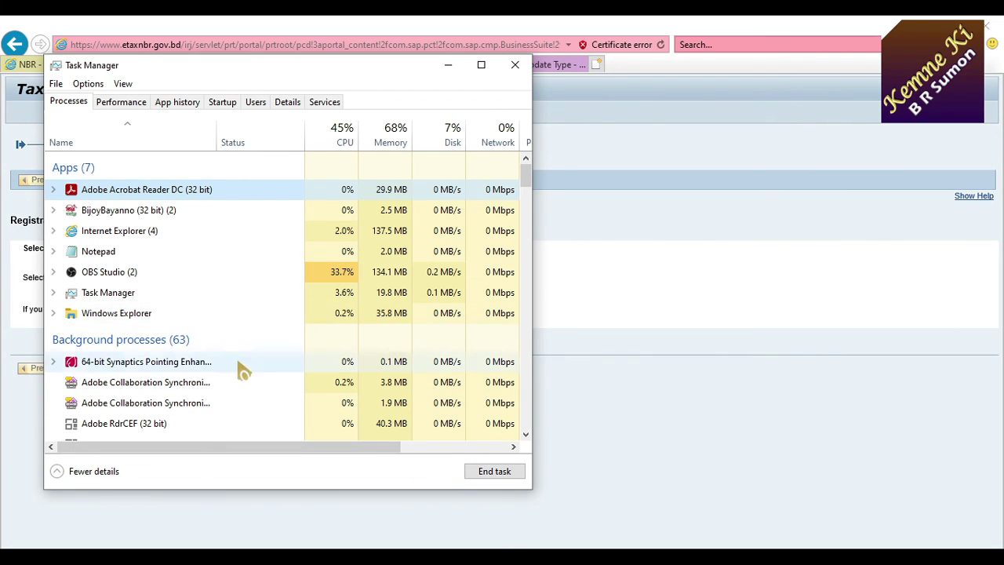
pyautogui.click(515, 65)
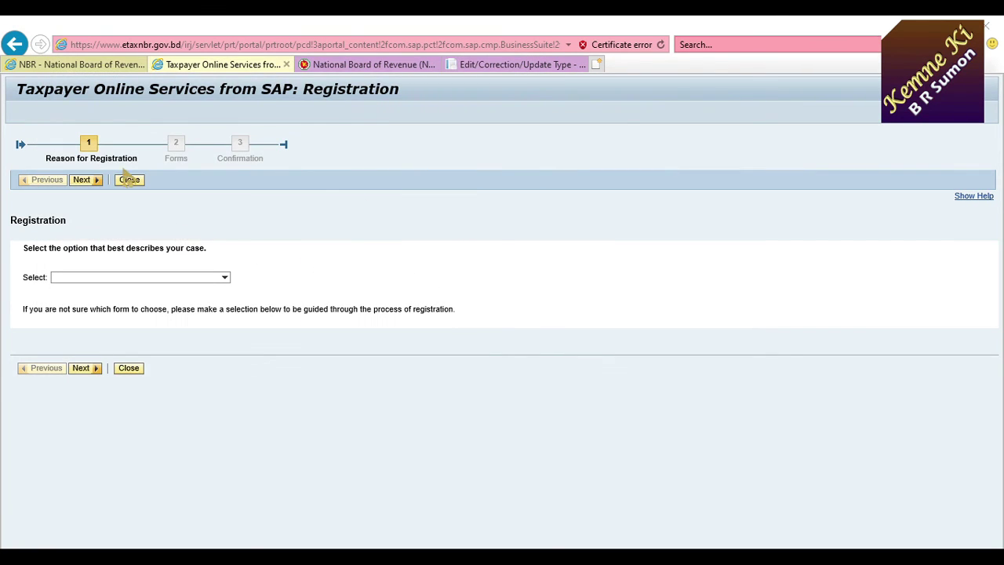